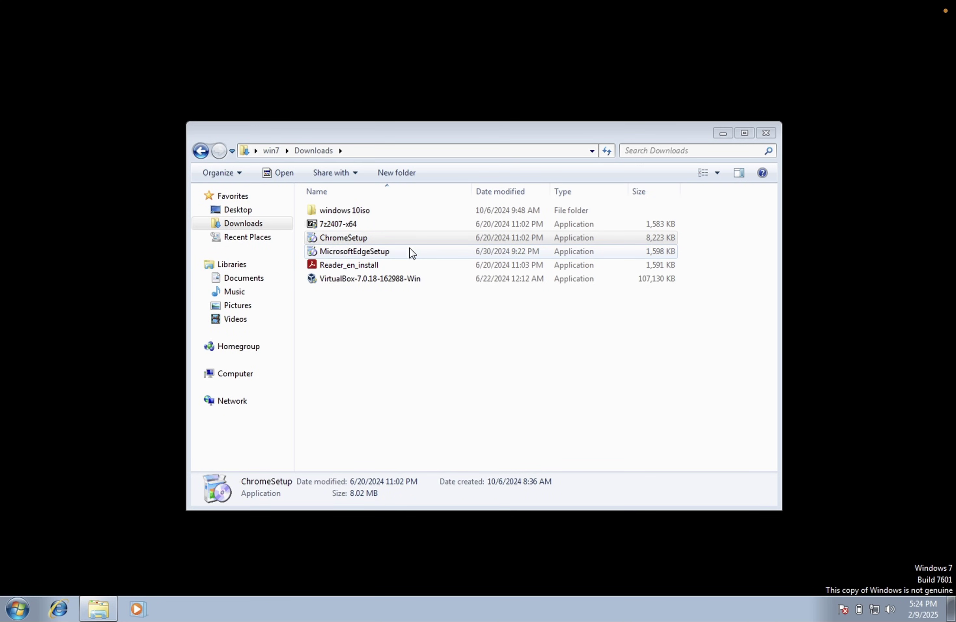
Run ChromeSetup from Downloads and move the resulting 'not a valid Win32 application' error lower.
double_click(371, 239)
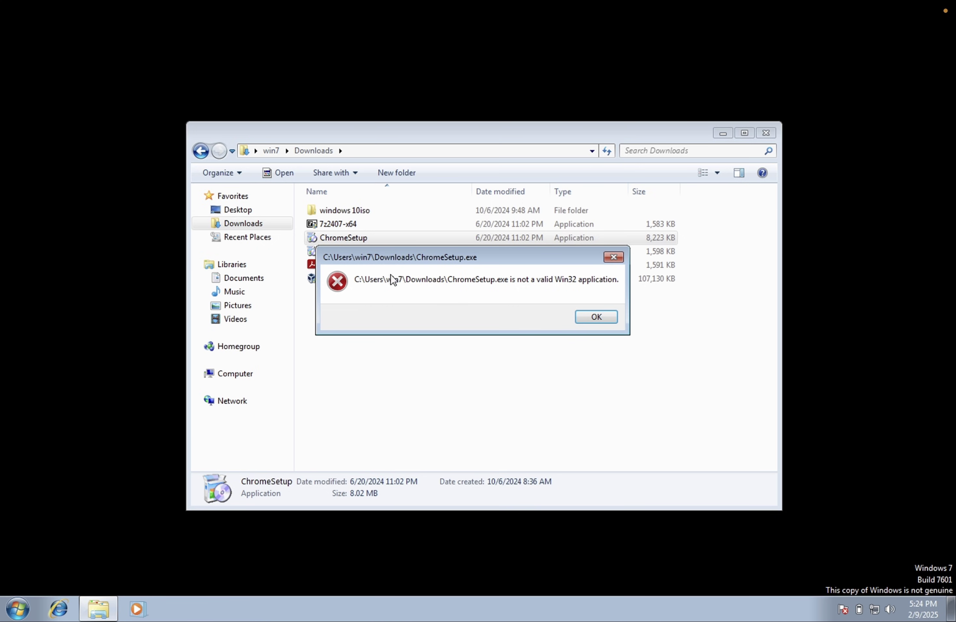
left_click_drag(509, 256, 563, 282)
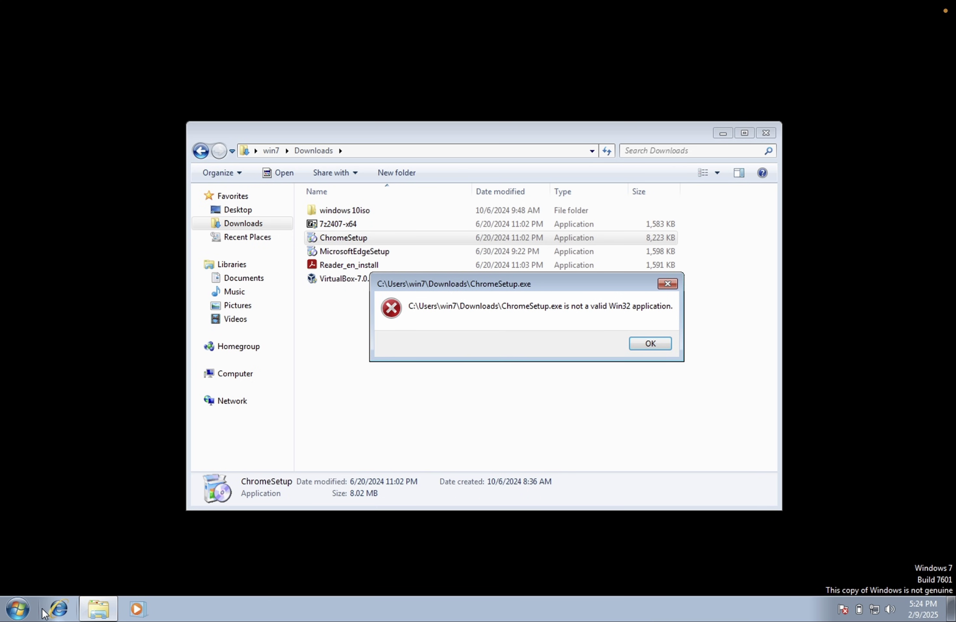
left_click(29, 605)
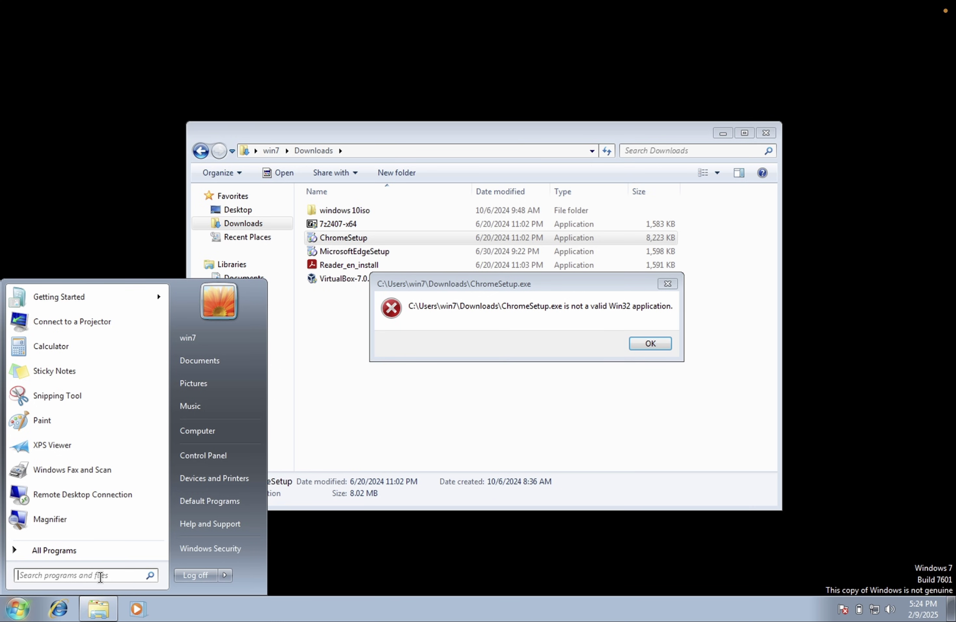
left_click(87, 574)
type("syst")
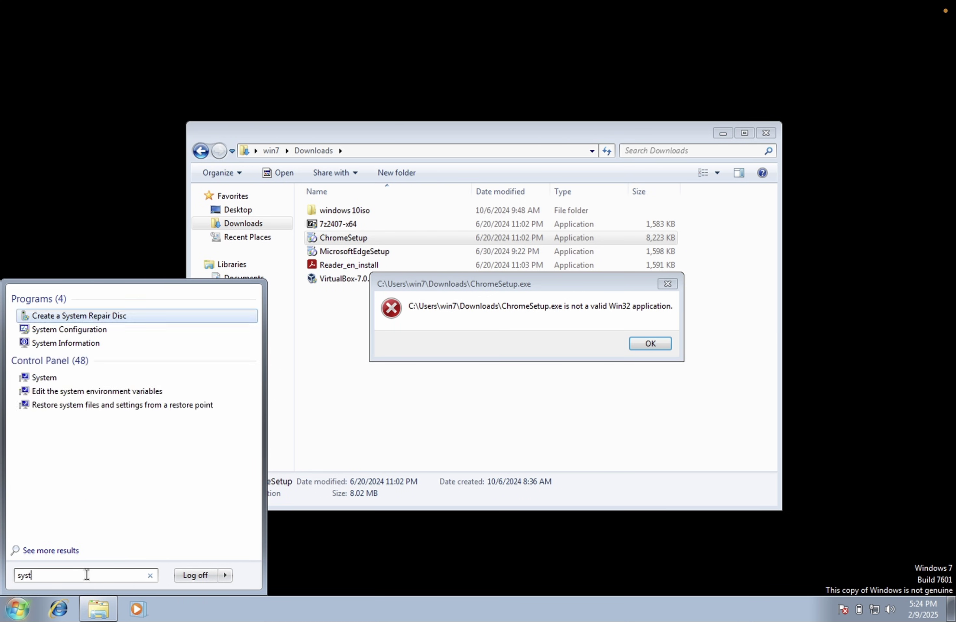
type("em temin")
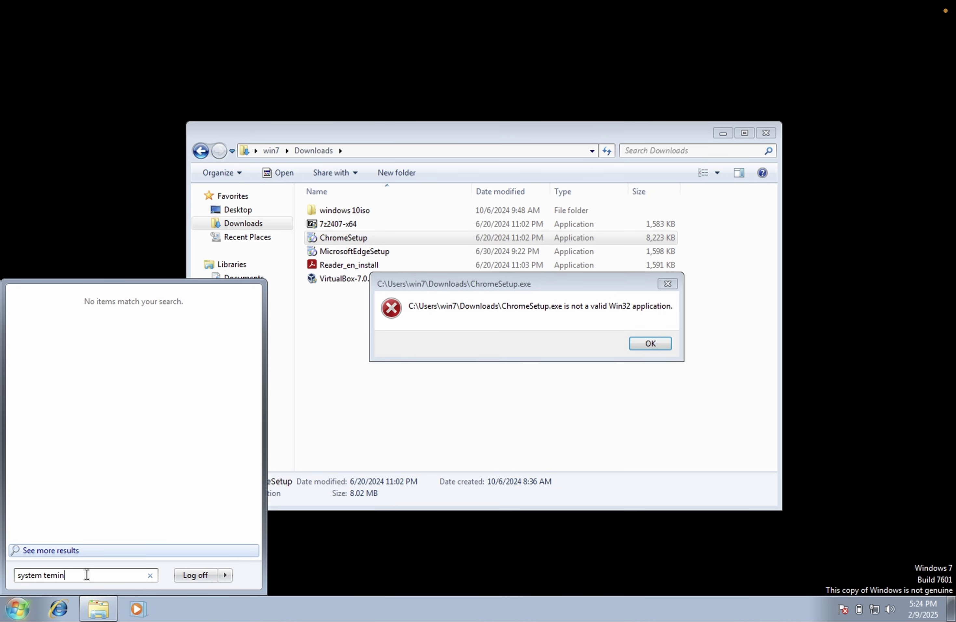
key("BackSpace")
key("BackSpace")
key("BackSpace")
key("BackSpace")
key("BackSpace")
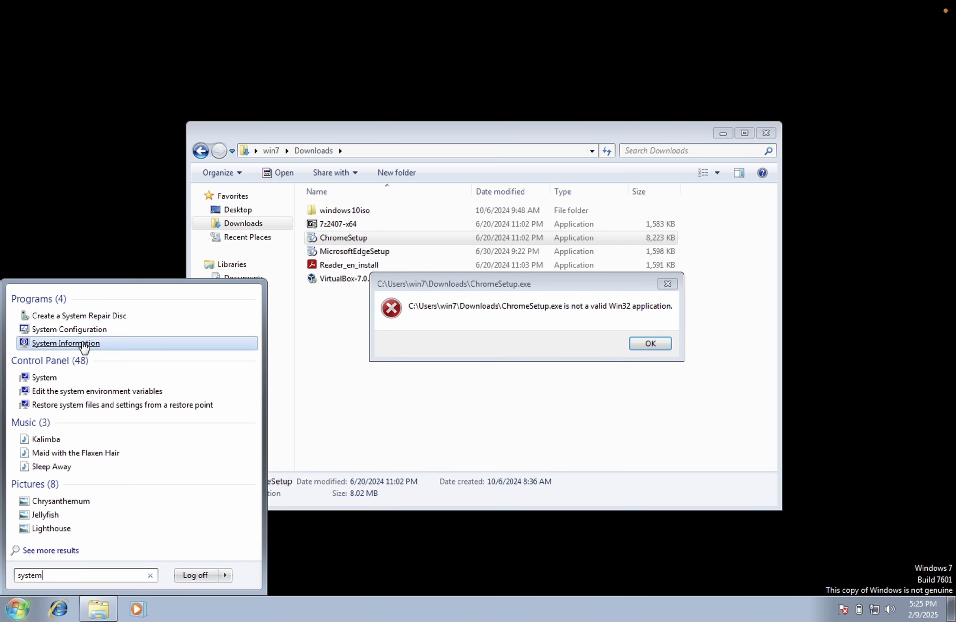
left_click(82, 344)
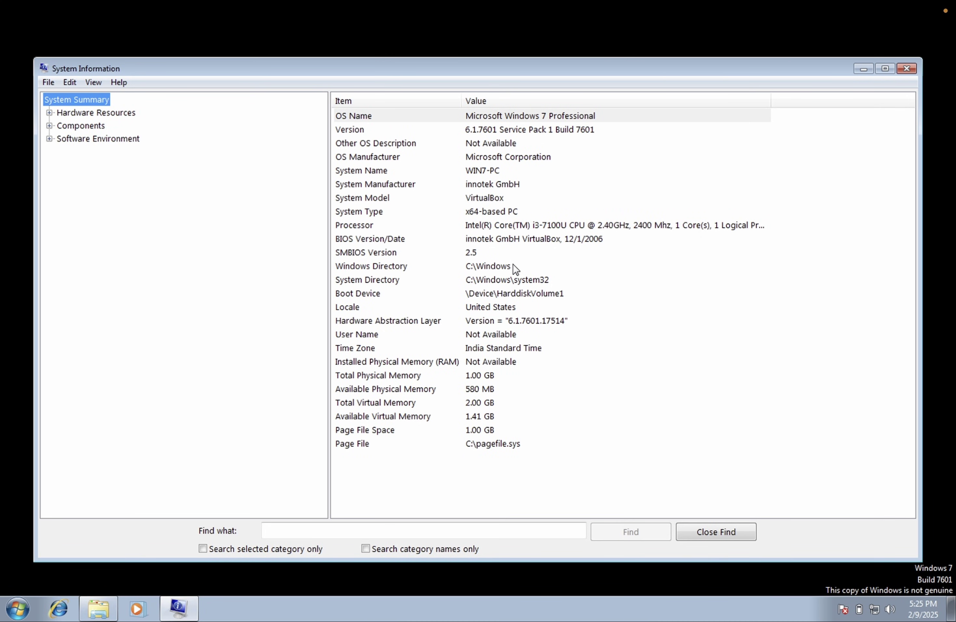
left_click(485, 212)
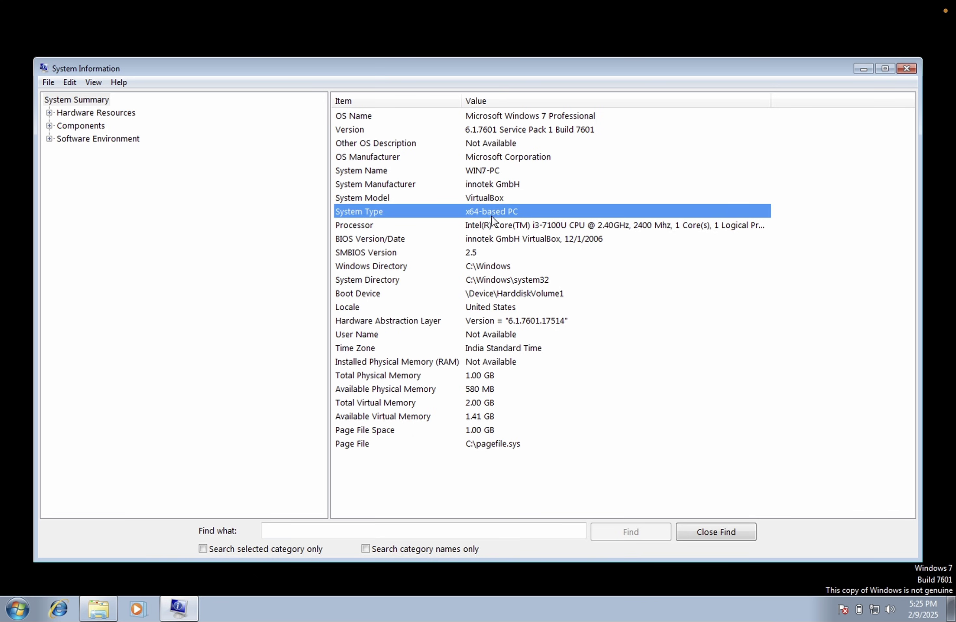
left_click(907, 69)
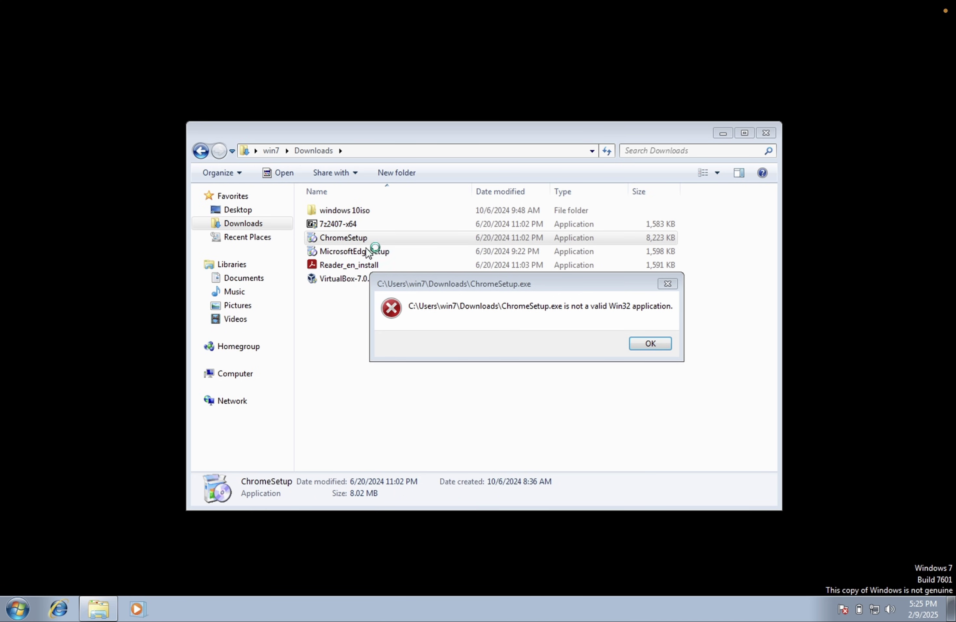
Dismiss the Win32 error and enter google.com in Internet Explorer's address bar.
left_click(644, 348)
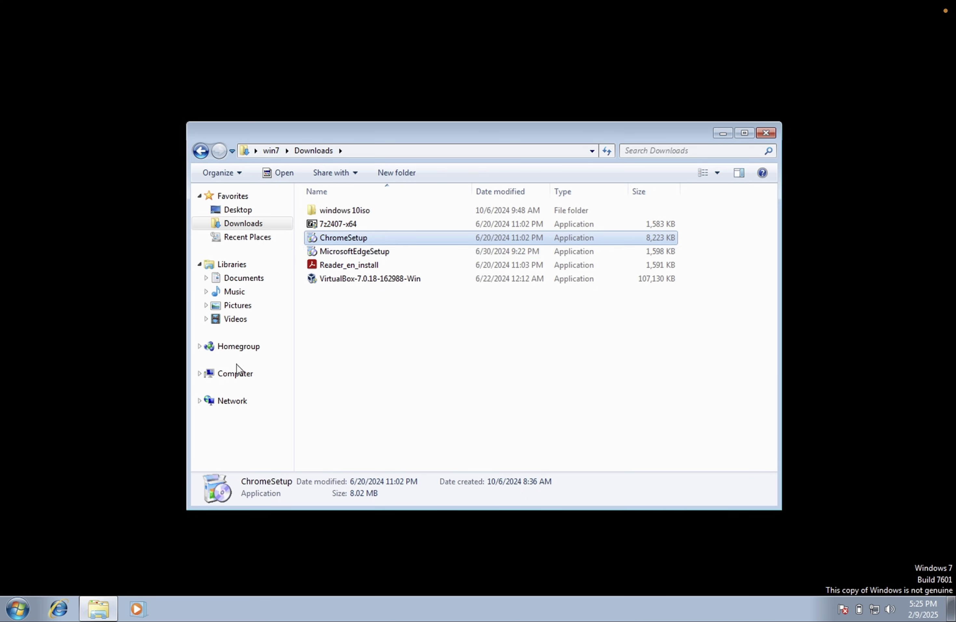
left_click(59, 609)
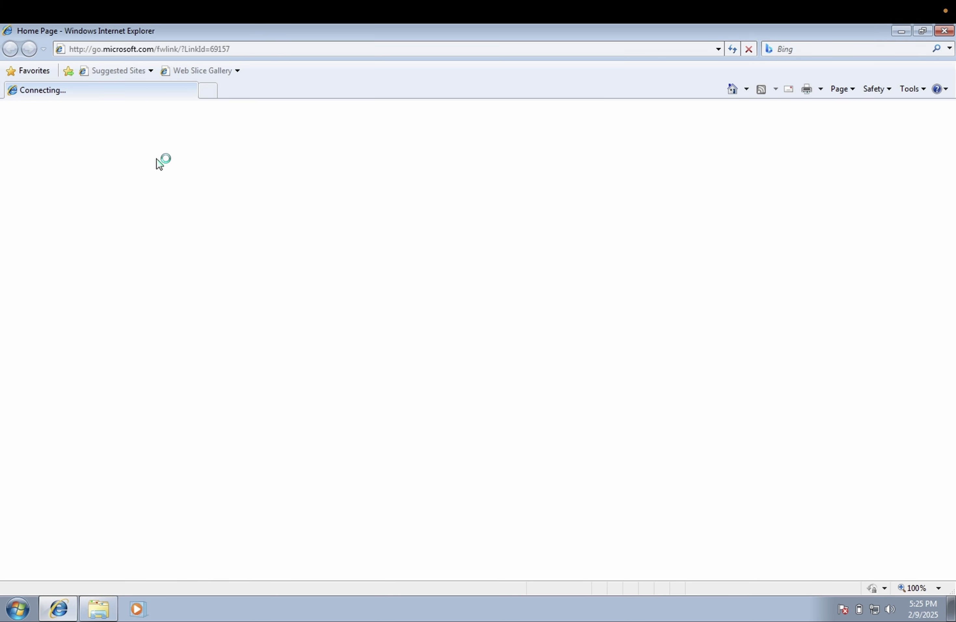
left_click(278, 52)
type("g")
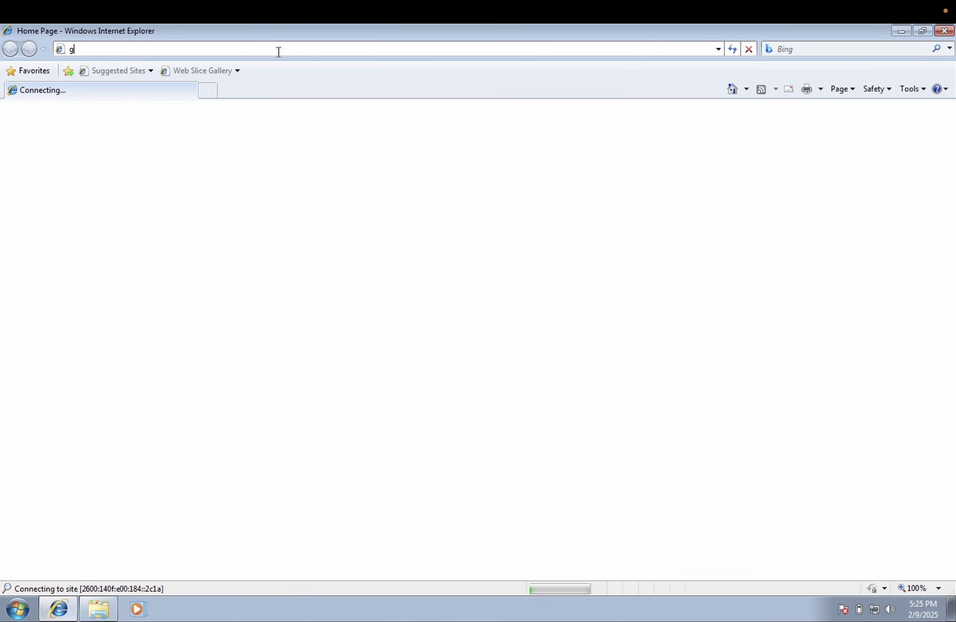
type("oogle.com")
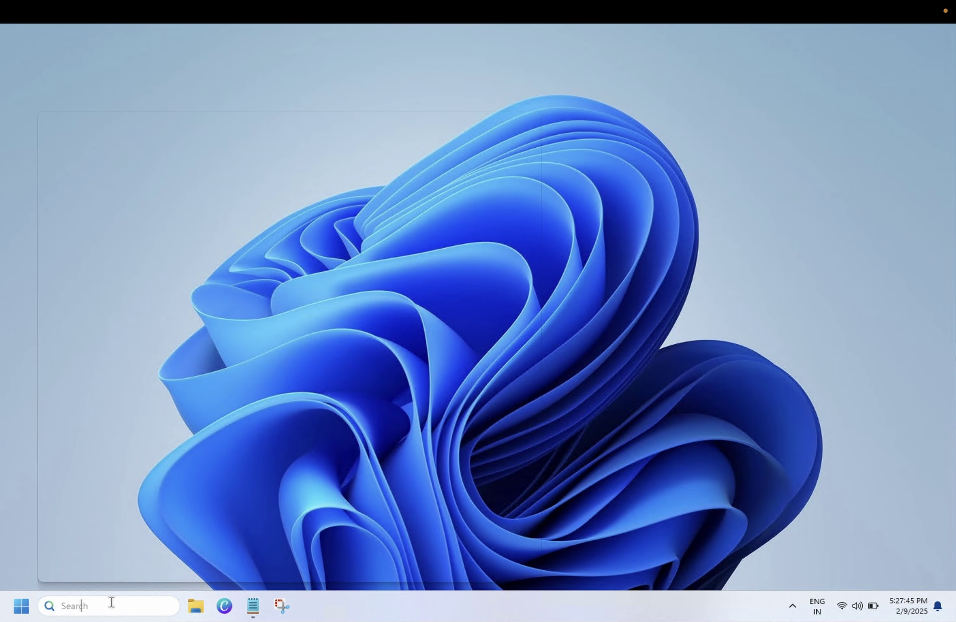
Find Google Chrome through the taskbar search and launch it.
left_click(112, 601)
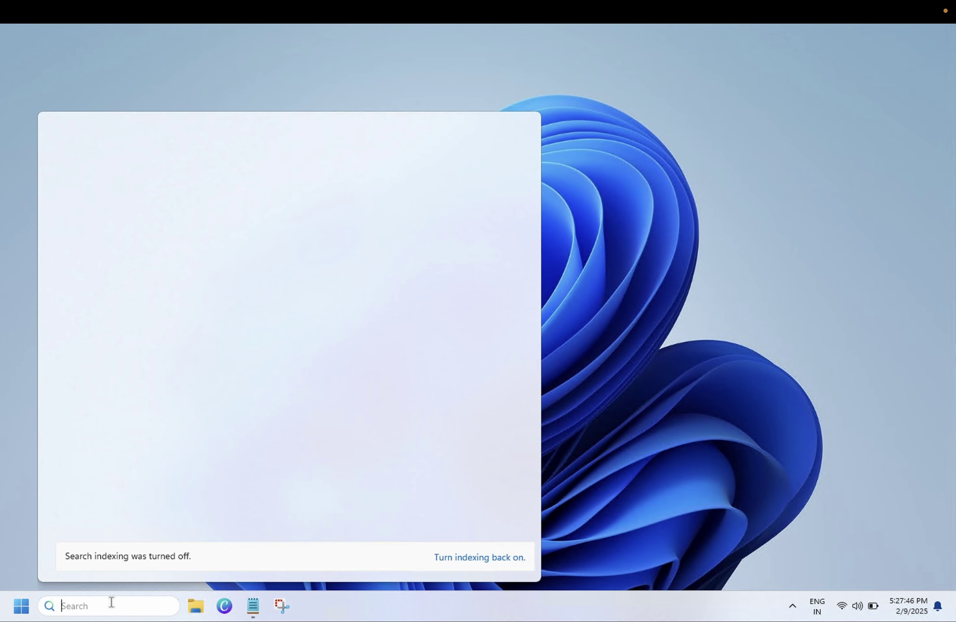
type("google")
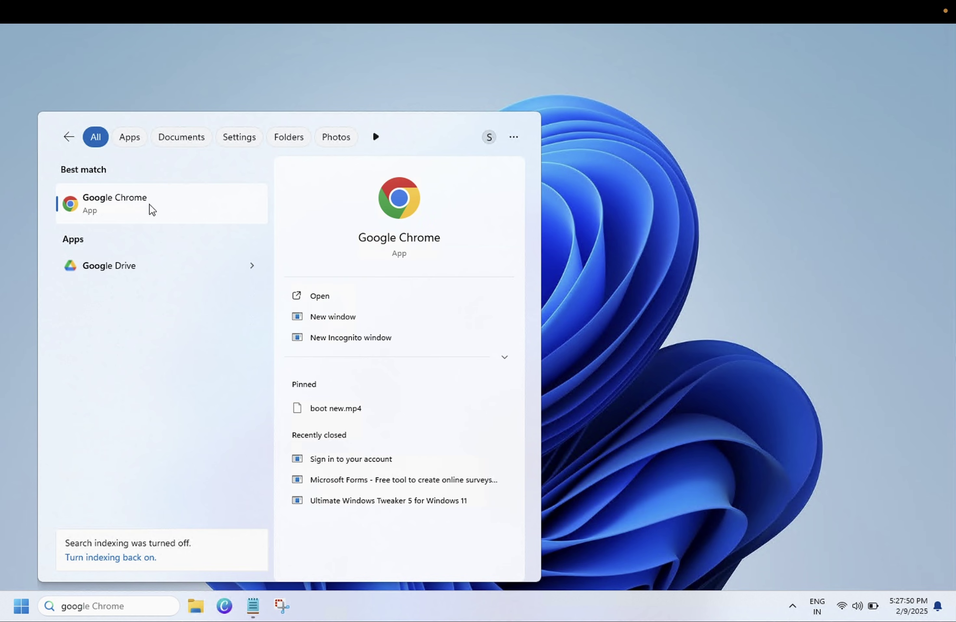
left_click(152, 209)
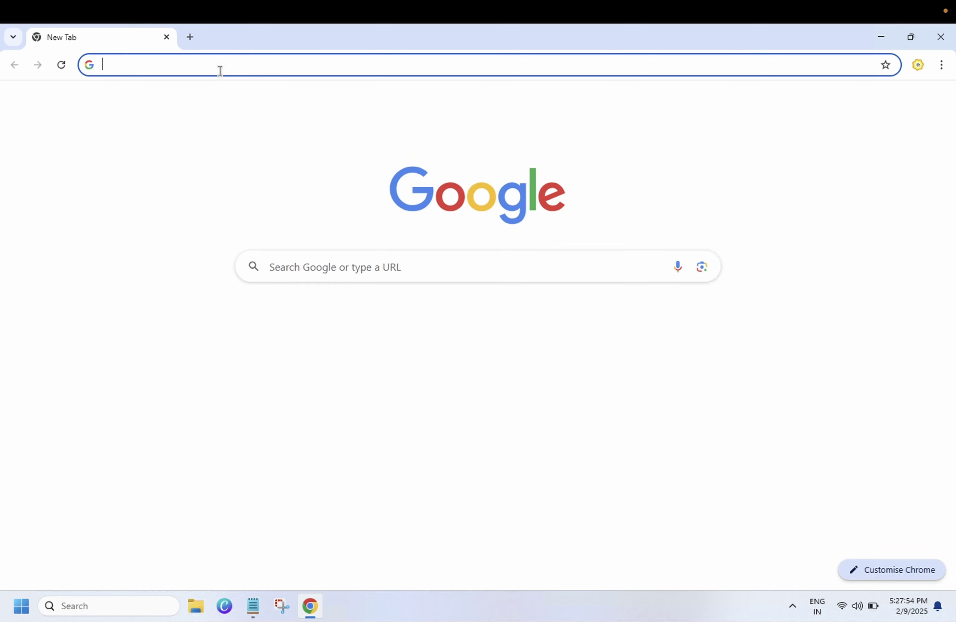
Search Google for 'download old chrome version'.
left_click(220, 69)
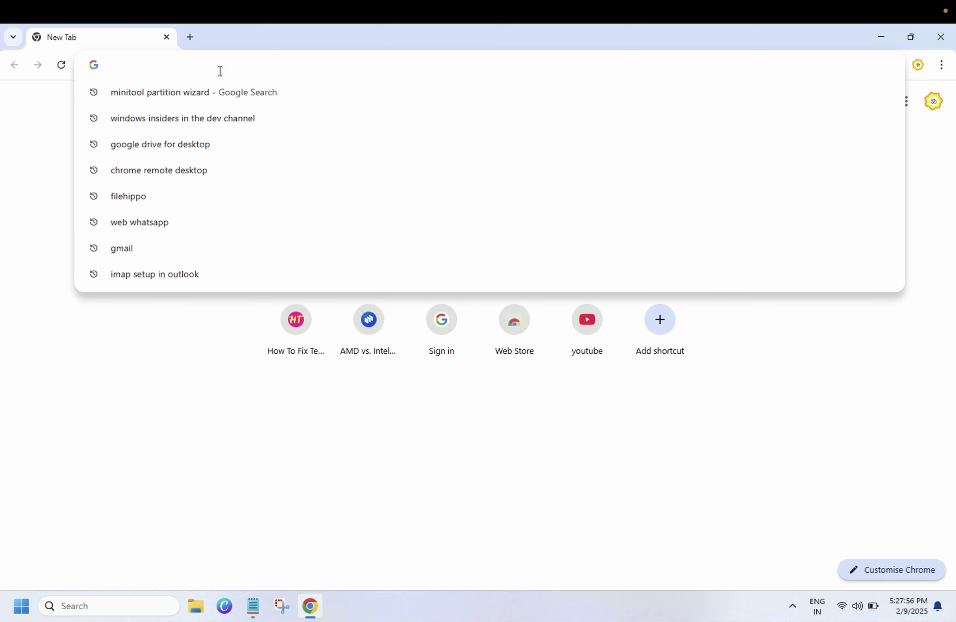
type("downlo")
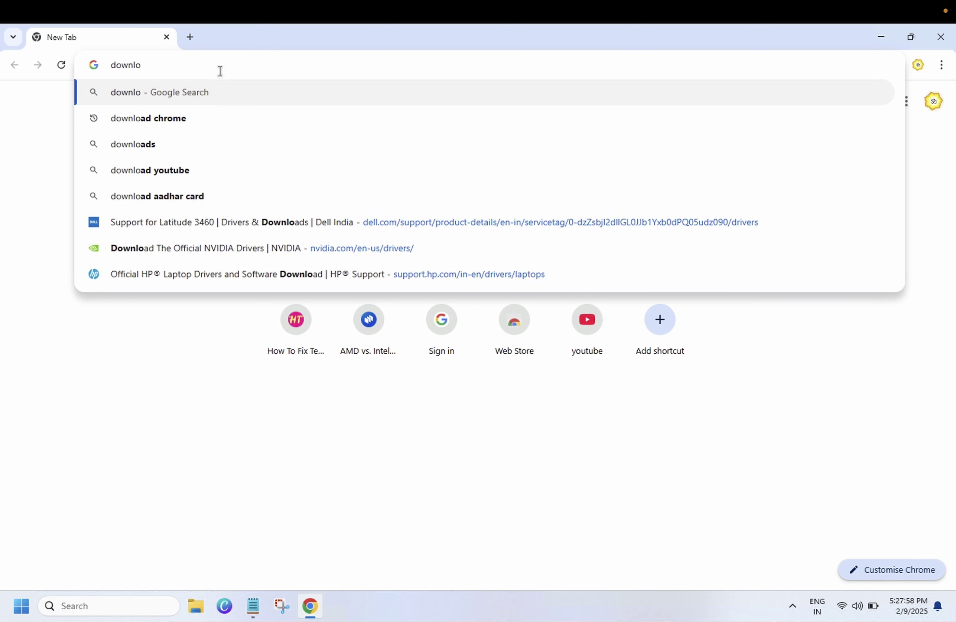
type("ad od")
key("BackSpace")
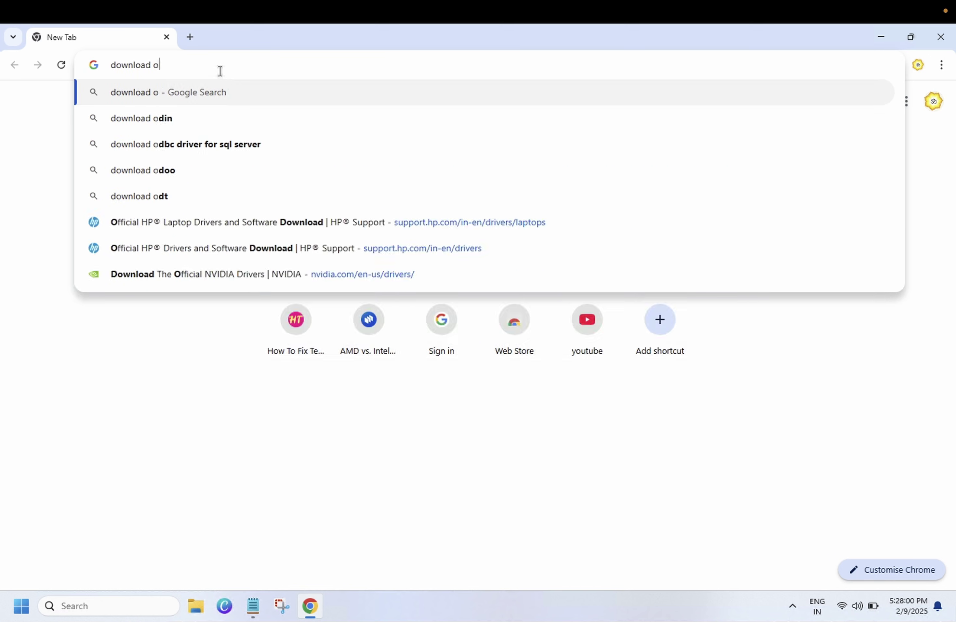
type("ld chrome")
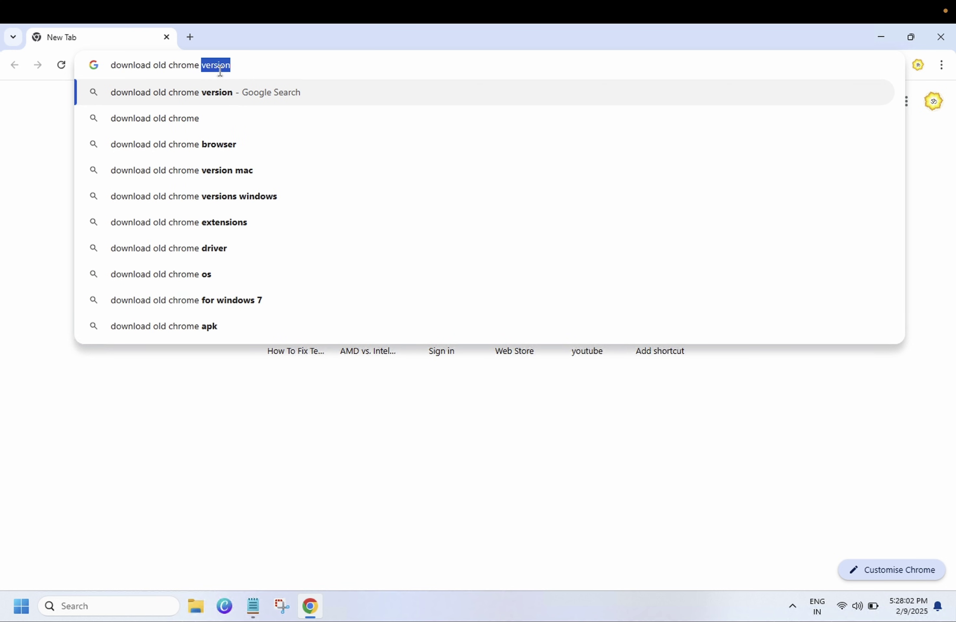
key("Return")
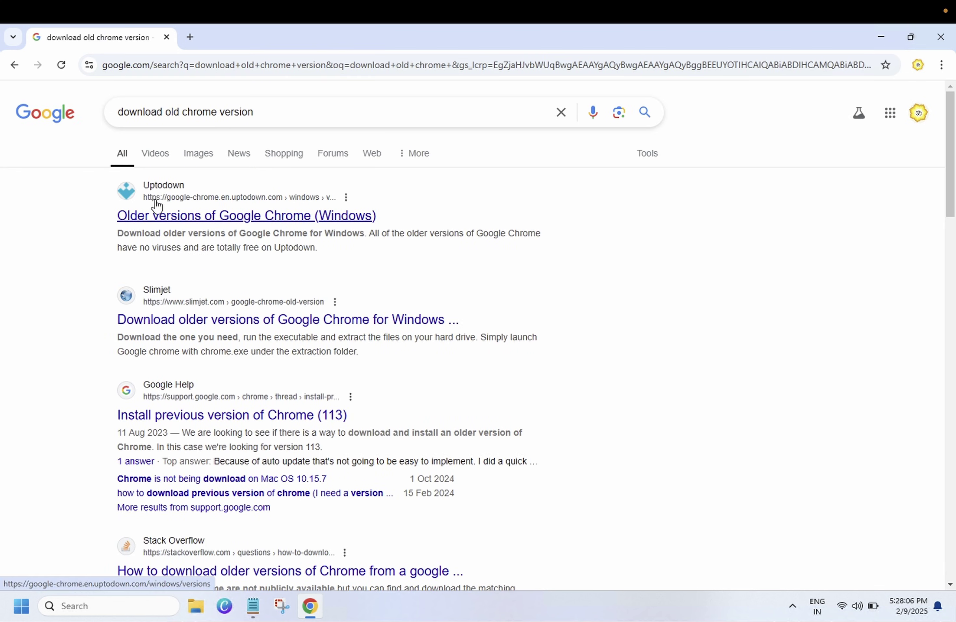
Open Uptodown's Older versions of Google Chrome page and scroll through the list.
left_click(173, 218)
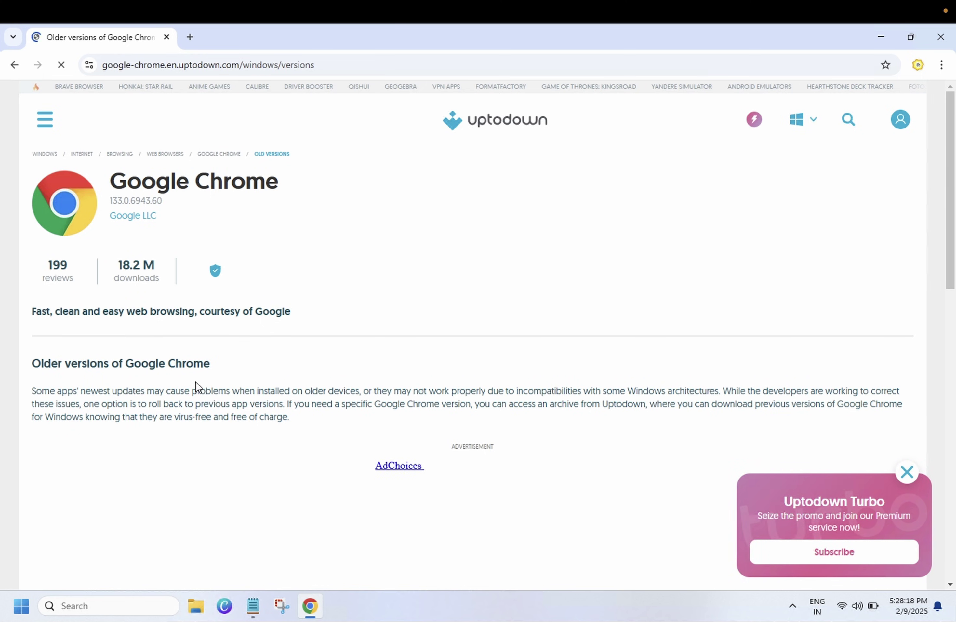
scroll(196, 386, "down", 5)
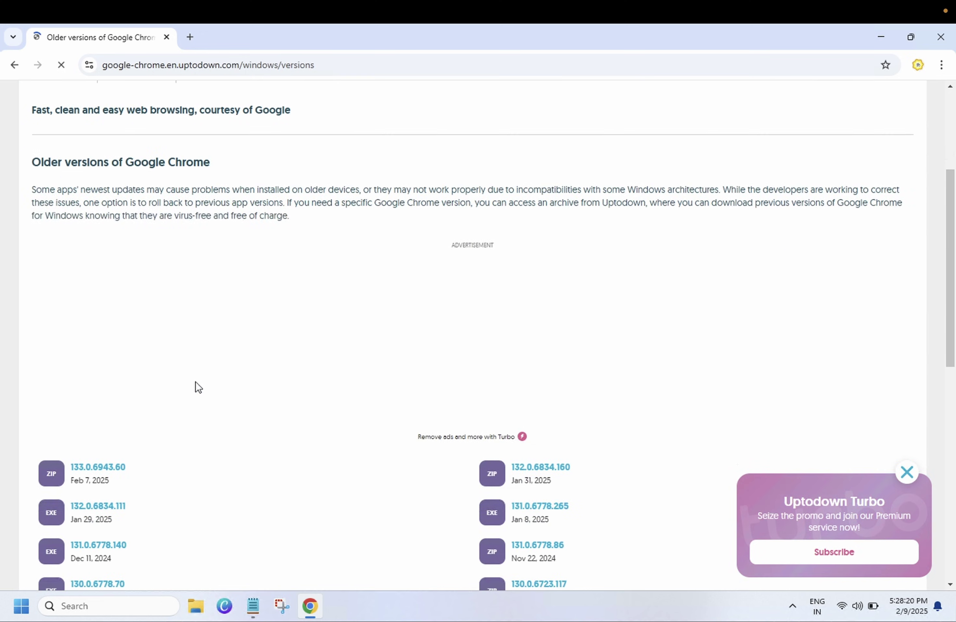
scroll(197, 386, "down", 4)
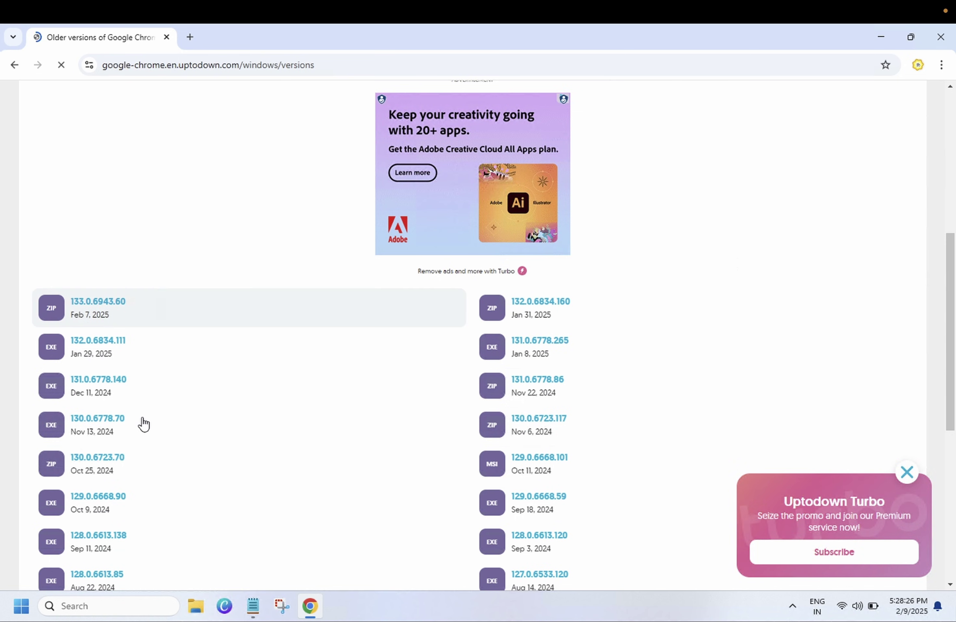
scroll(144, 424, "down", 9)
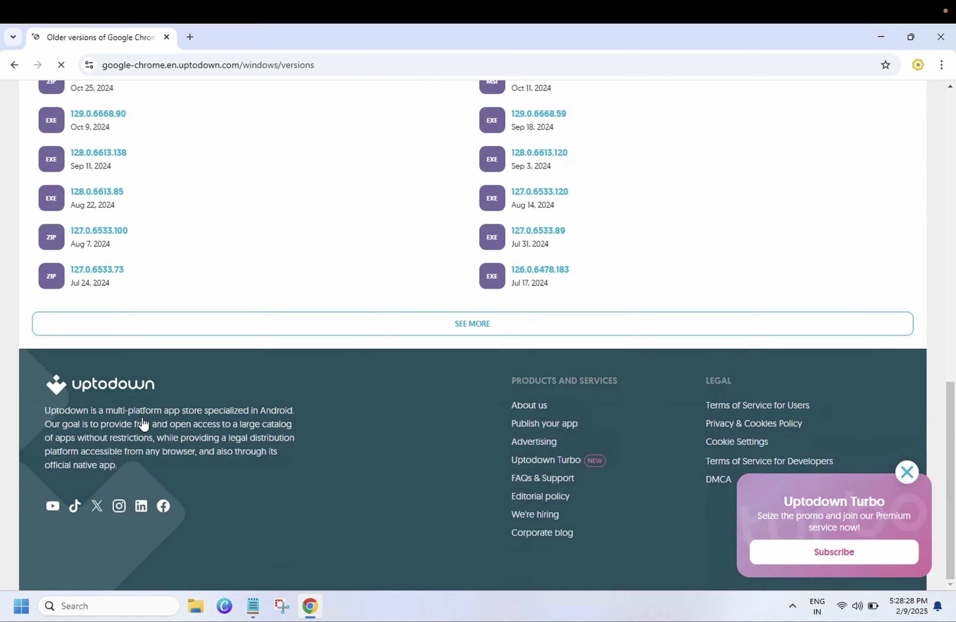
Load progressively older Chrome versions until 102.0.5005.63 appears, then open its download page.
left_click(342, 325)
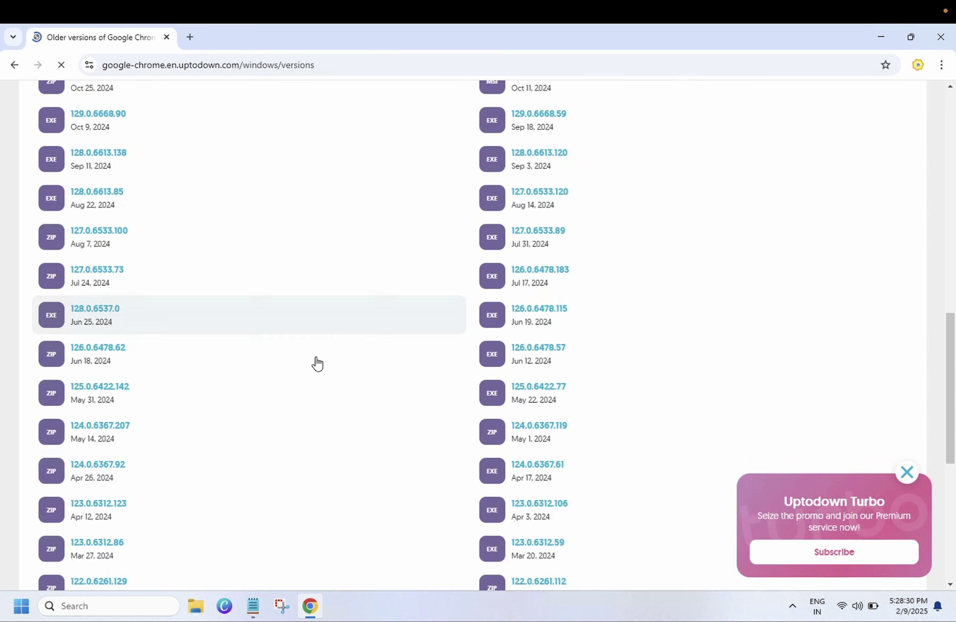
scroll(269, 427, "down", 5)
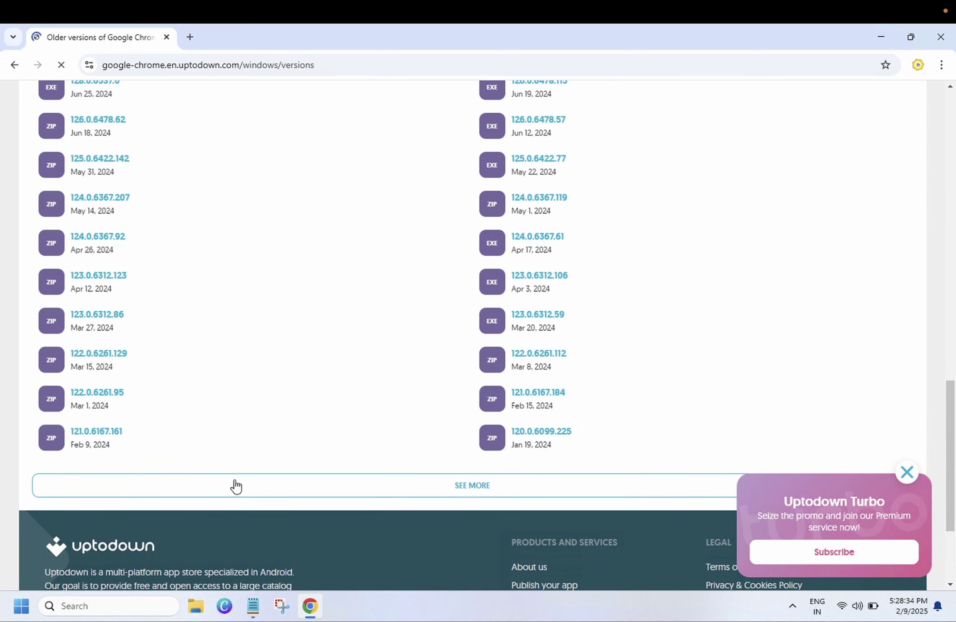
left_click(246, 488)
scroll(249, 489, "down", 3)
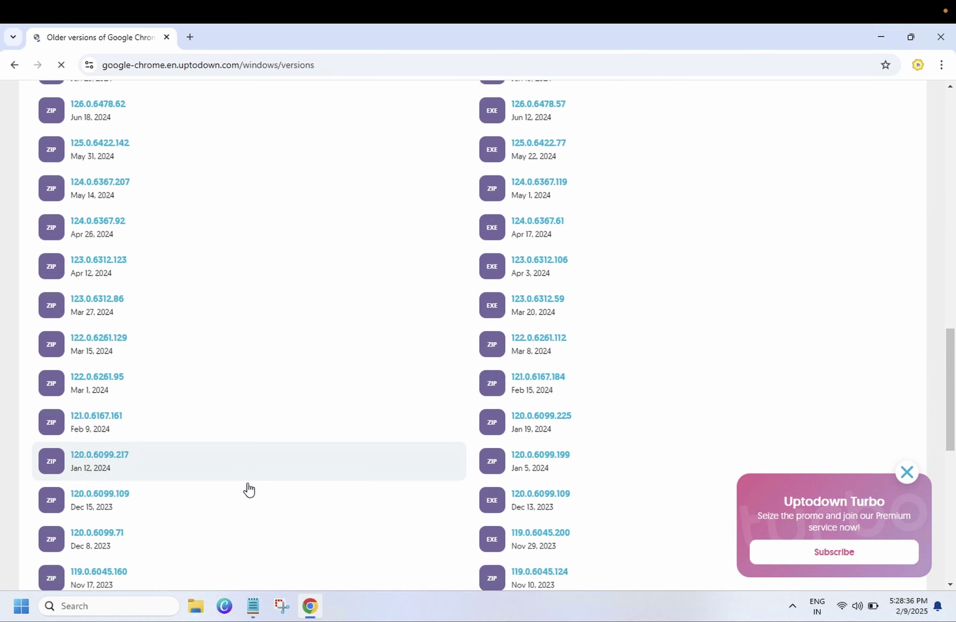
scroll(249, 489, "down", 3)
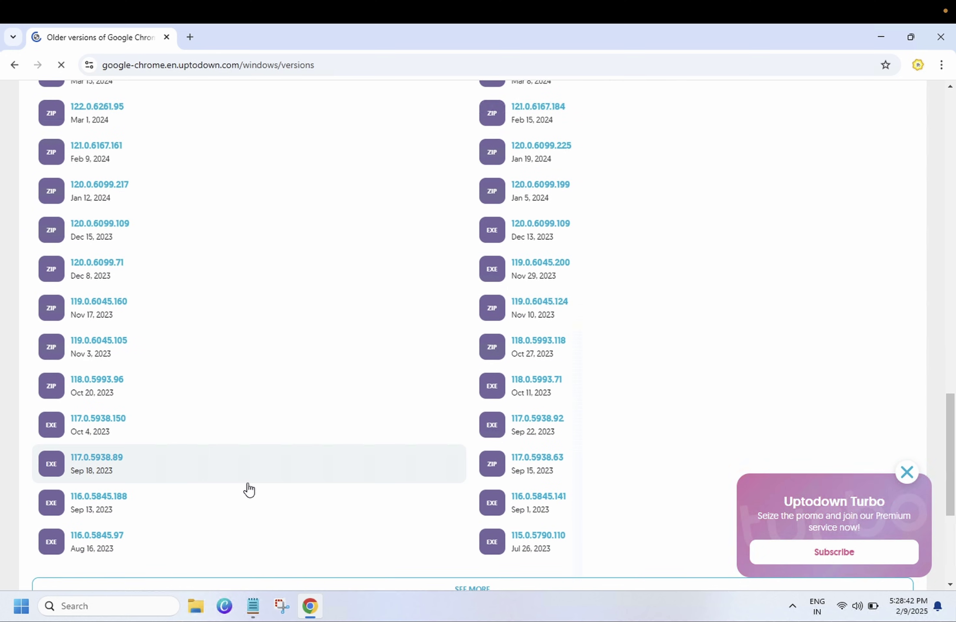
scroll(247, 490, "down", 3)
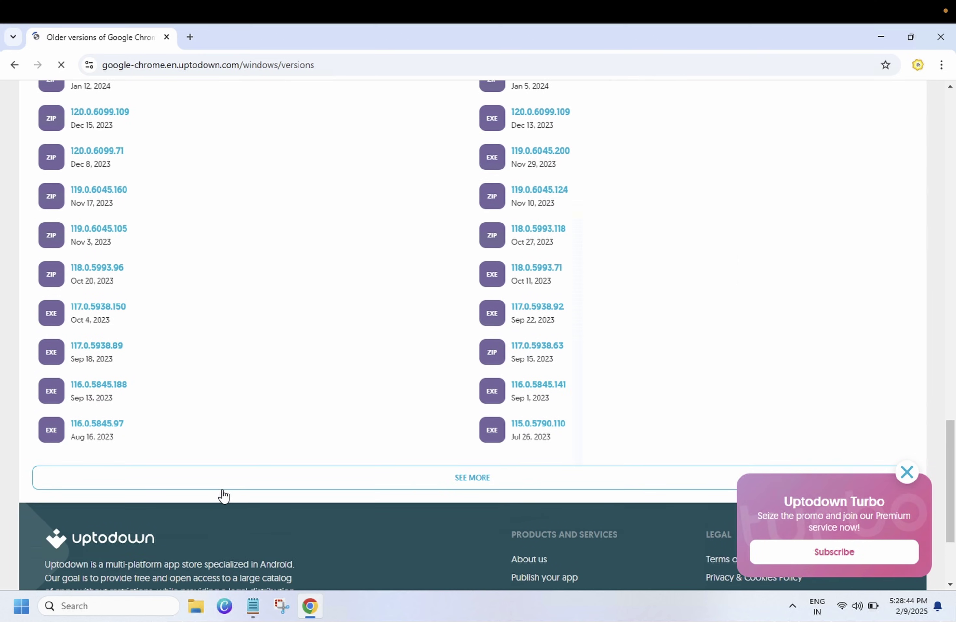
left_click(231, 491)
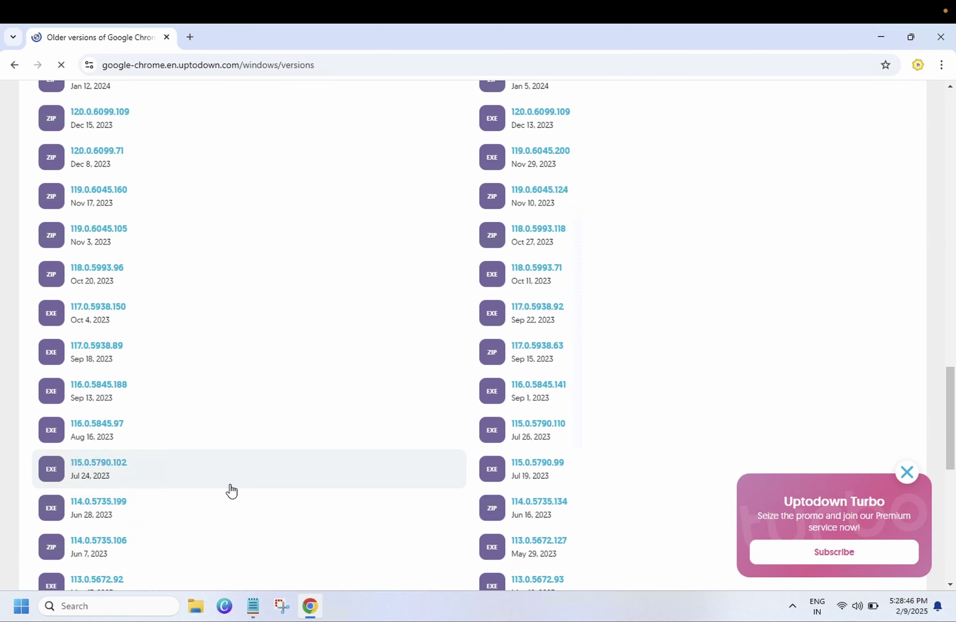
scroll(231, 489, "down", 10)
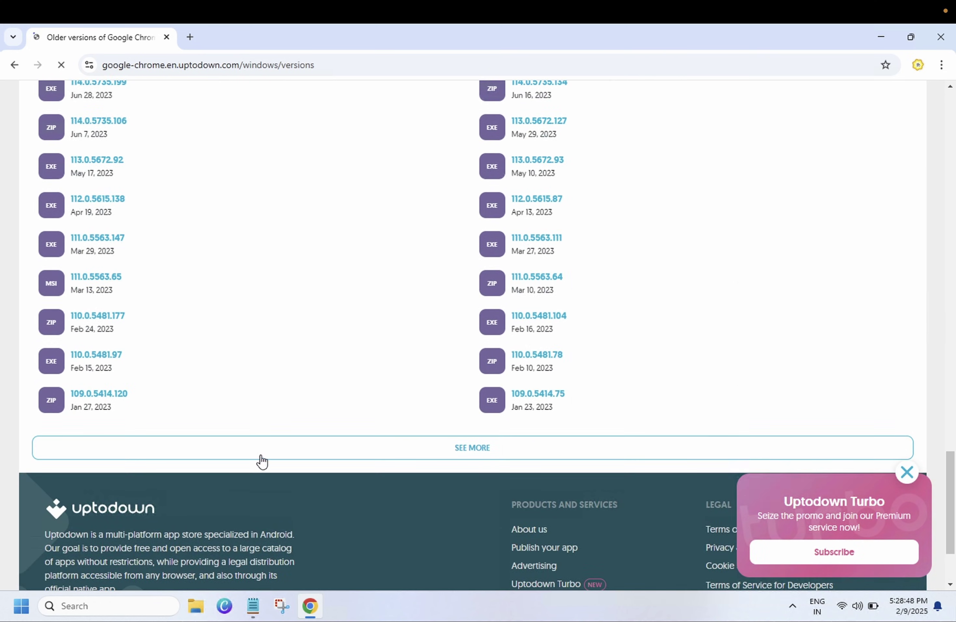
left_click(261, 456)
scroll(262, 457, "down", 9)
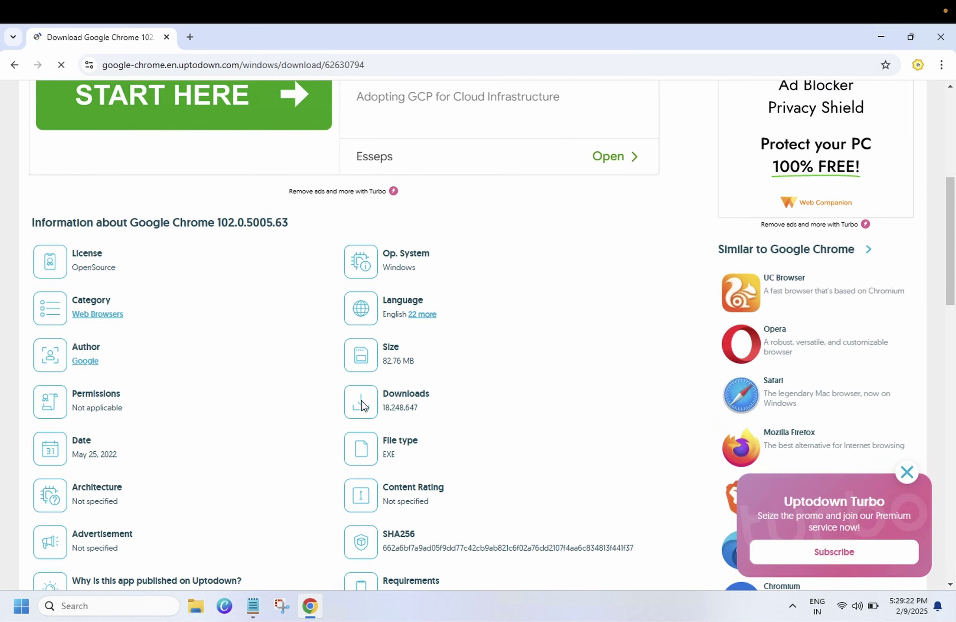
Download google-chrome-102-0-5005-63.exe (82.8 MB) from Uptodown and switch to File Explorer.
scroll(361, 401, "down", 8)
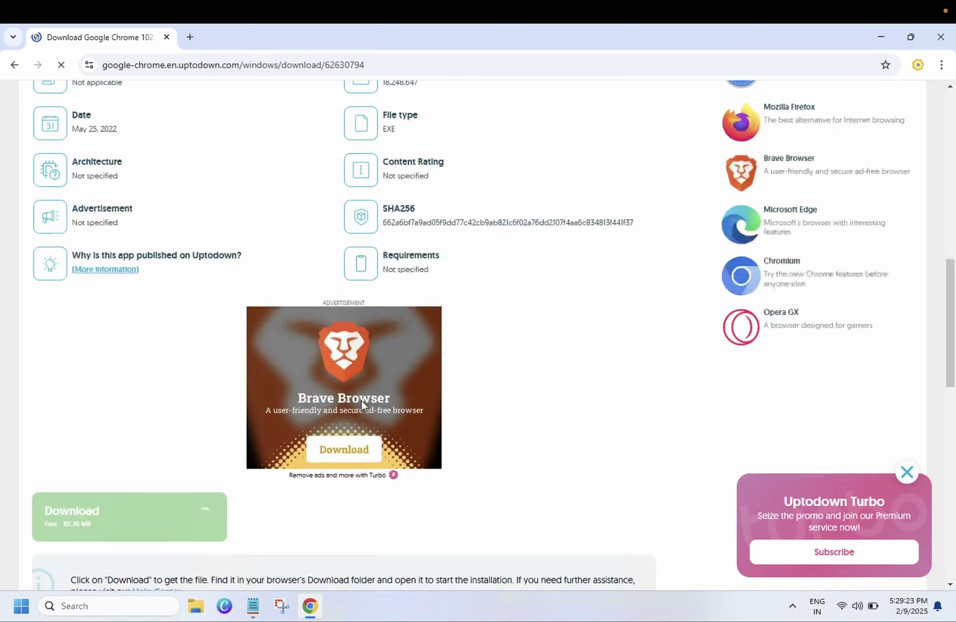
scroll(361, 400, "down", 2)
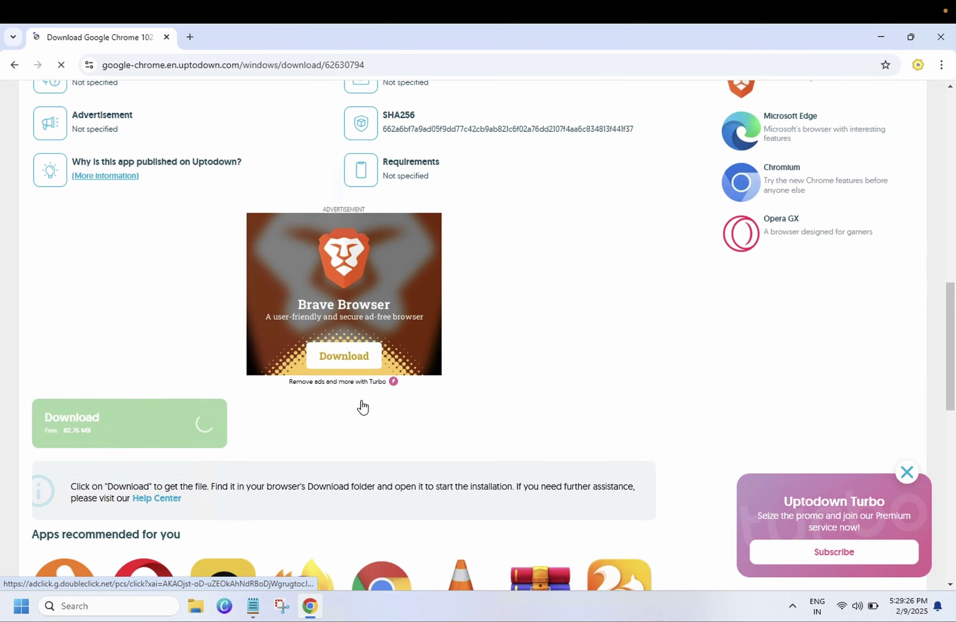
scroll(363, 407, "down", 1)
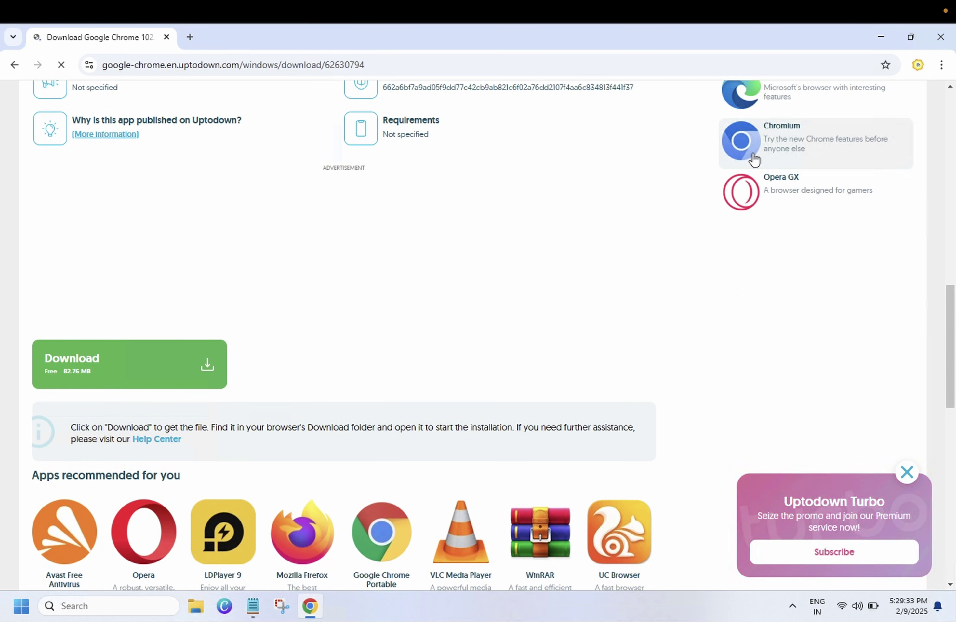
left_click(155, 372)
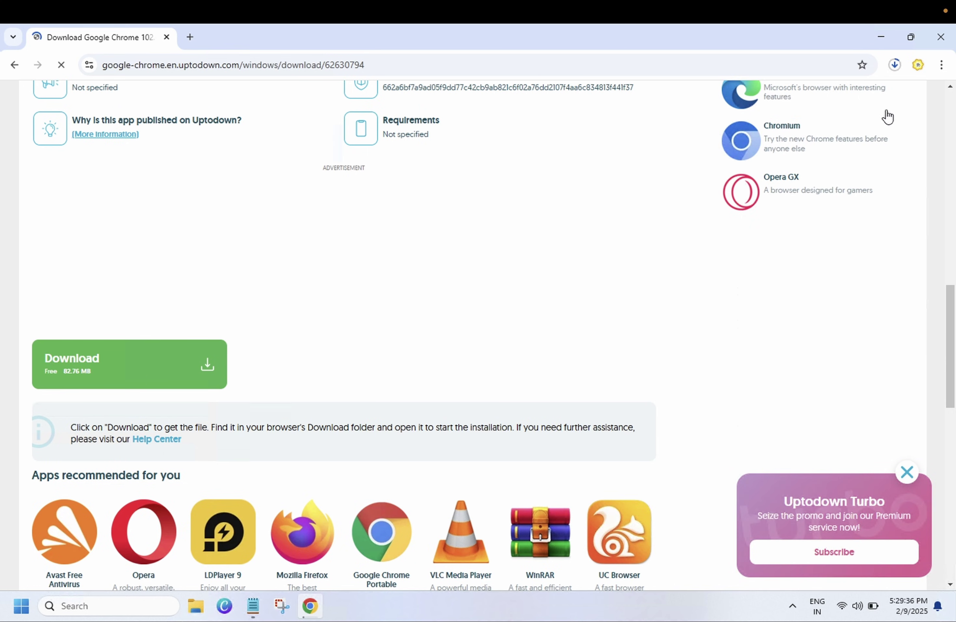
left_click(895, 67)
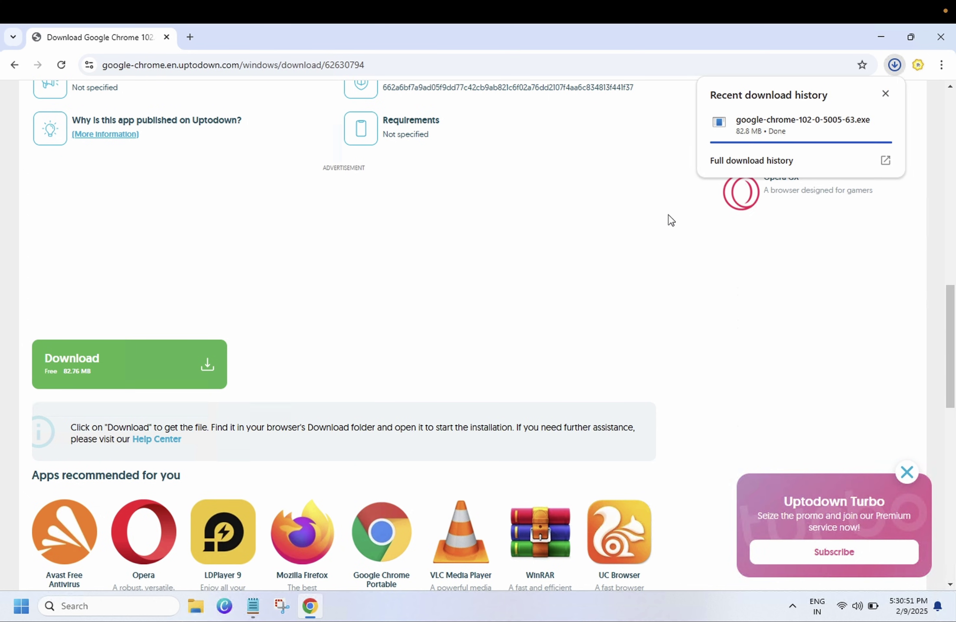
mouse_move(776, 132)
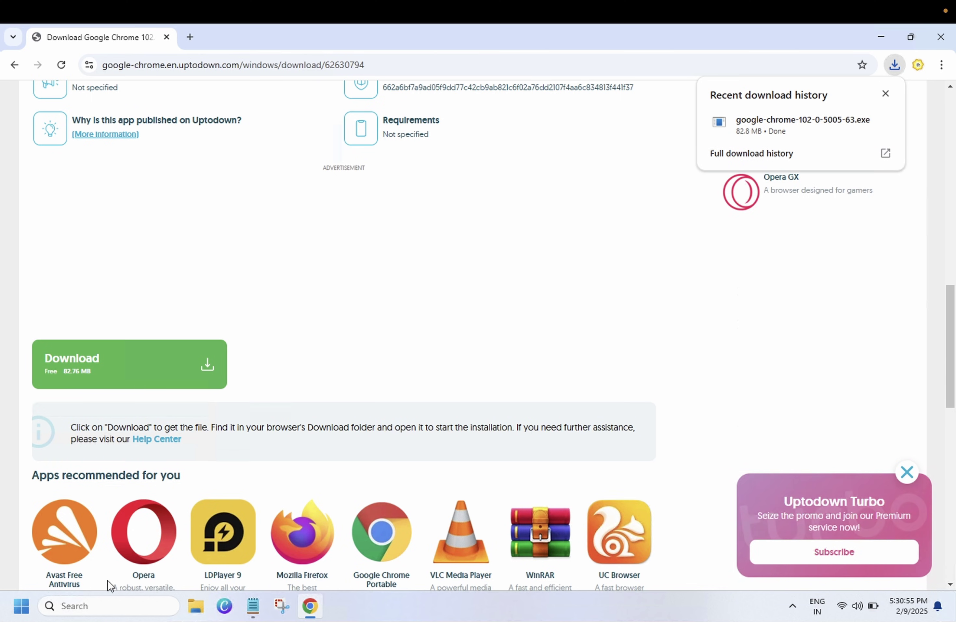
left_click(197, 607)
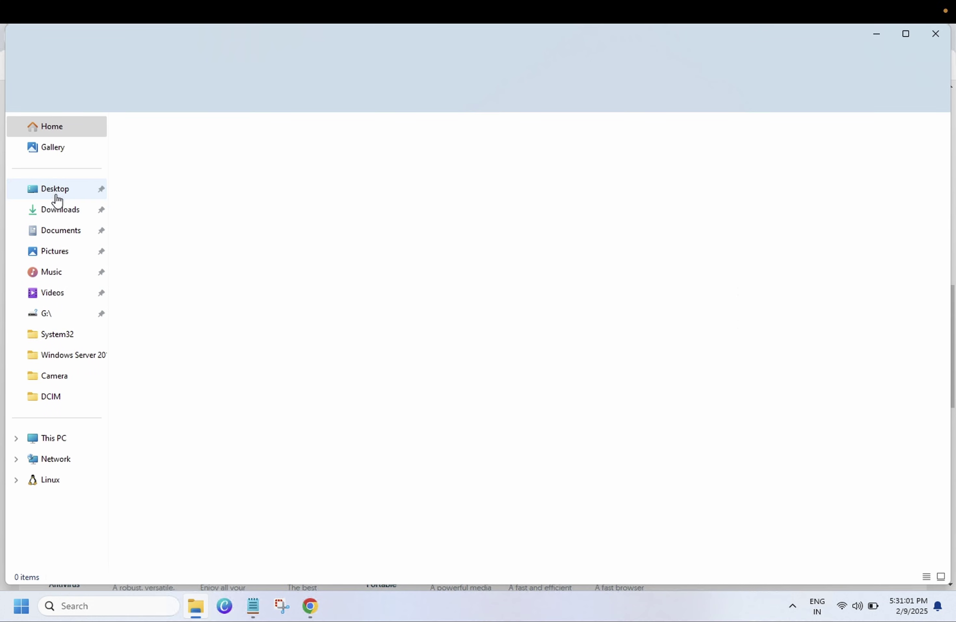
Copy google-chrome-102-0-5005-63.exe from Downloads, then show This PC's drives C: and D:.
left_click(57, 207)
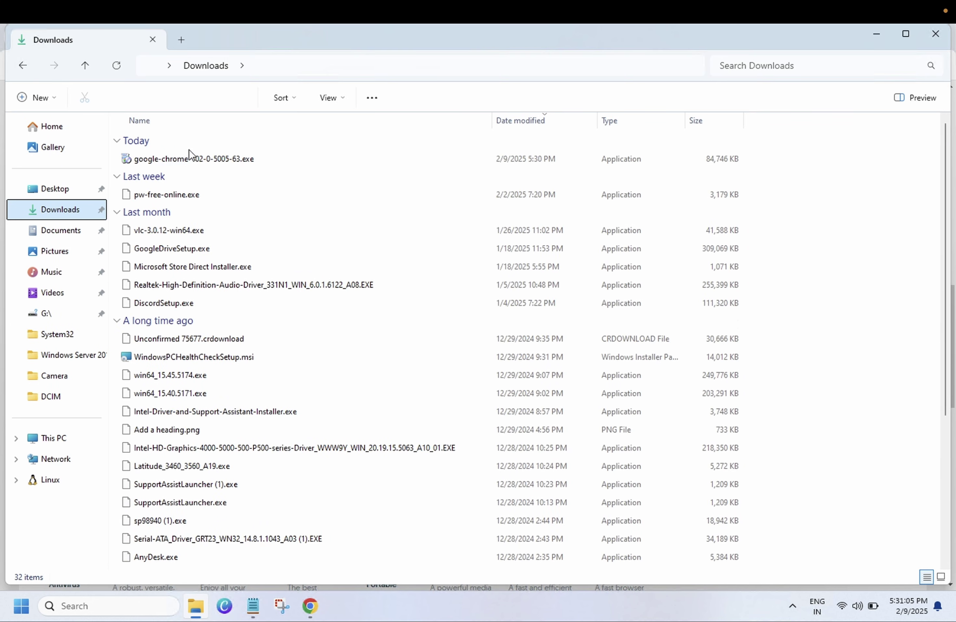
left_click(201, 159)
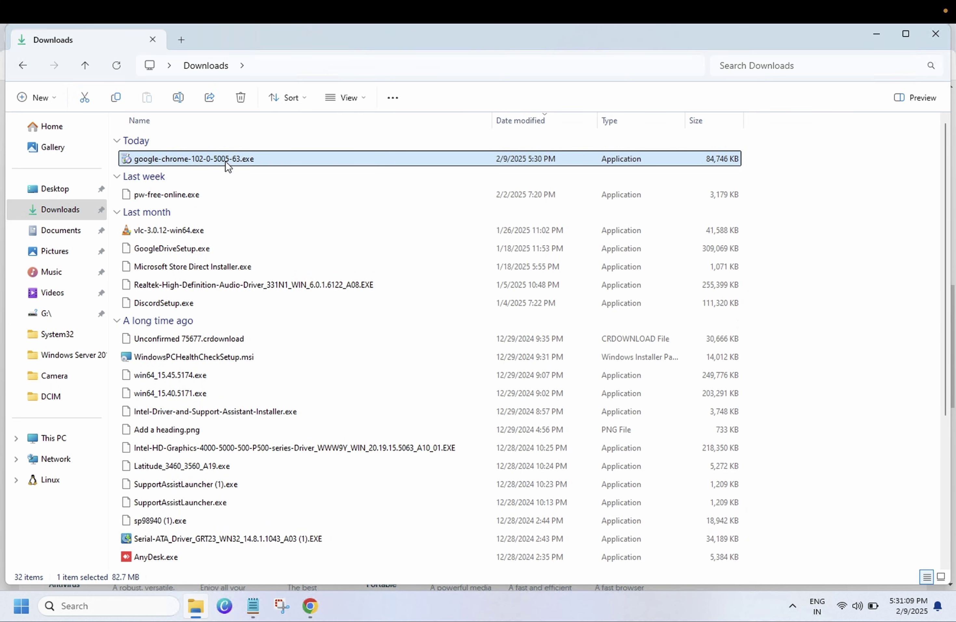
mouse_move(228, 165)
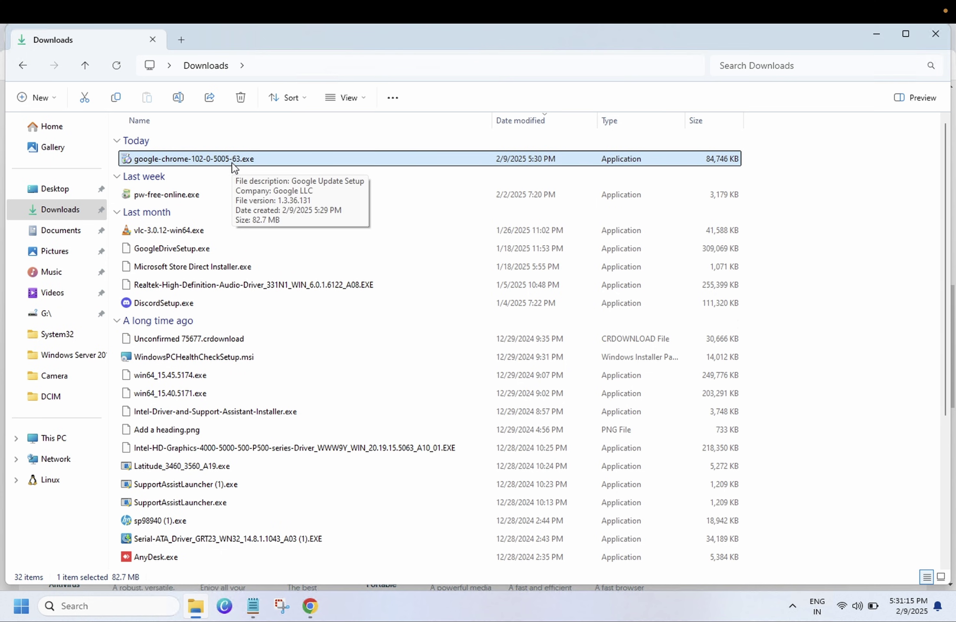
double_click(233, 159)
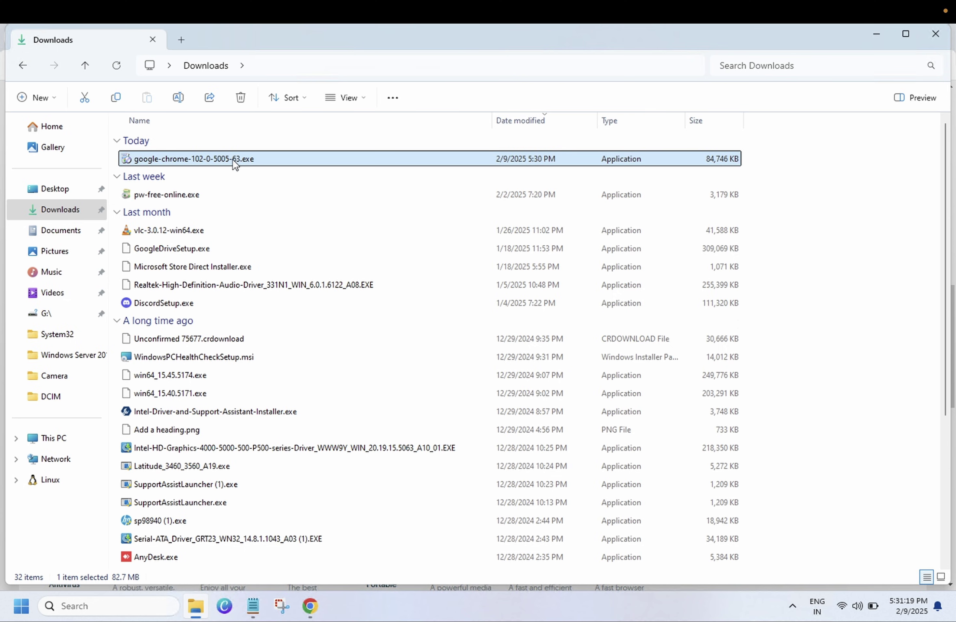
right_click(234, 163)
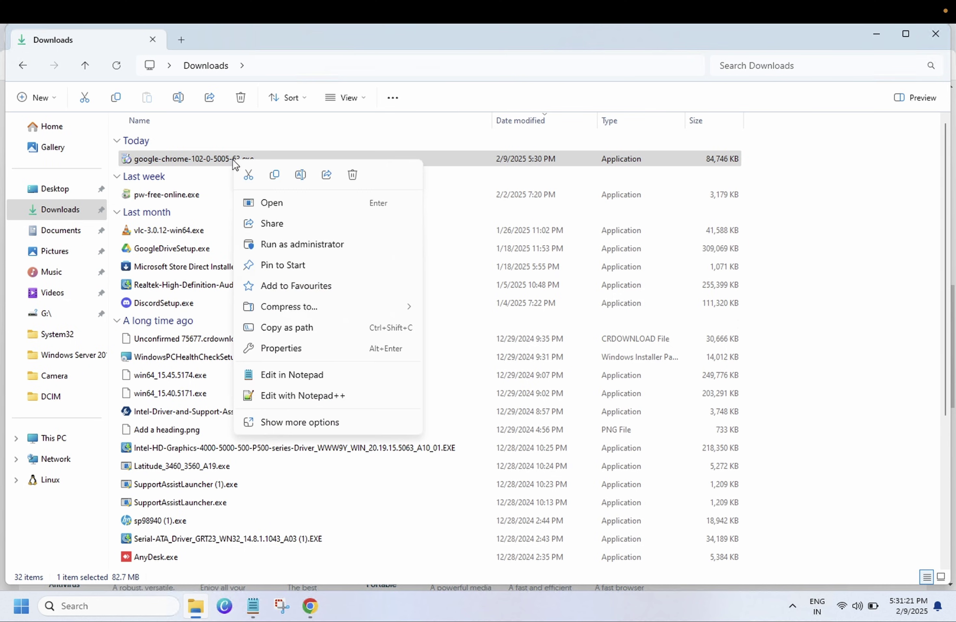
left_click(275, 172)
left_click(61, 440)
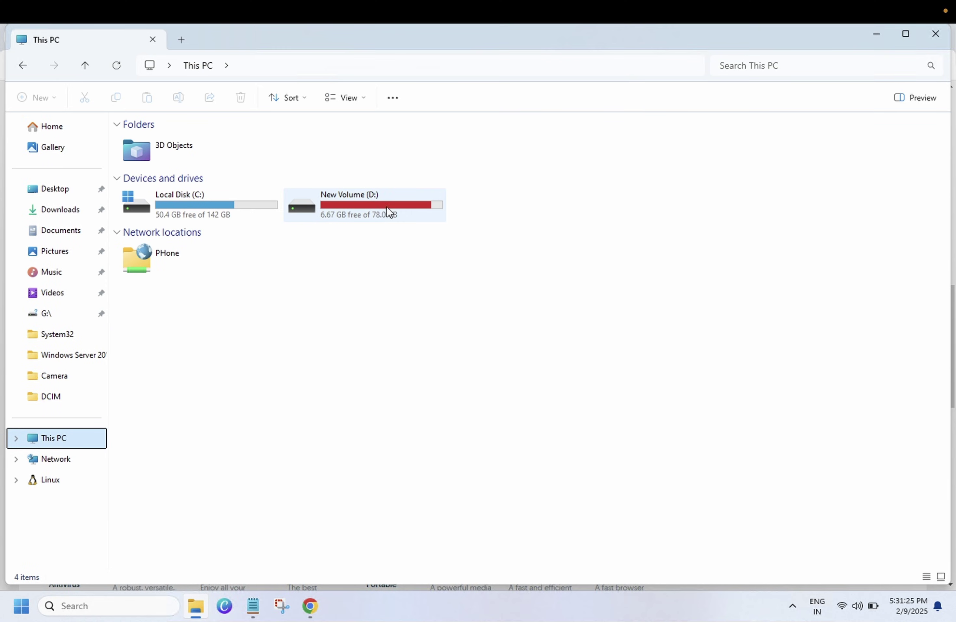
Paste the Chrome 102 installer into the Windows 7 Downloads folder and minimize Internet Explorer.
key("ctrl+Right")
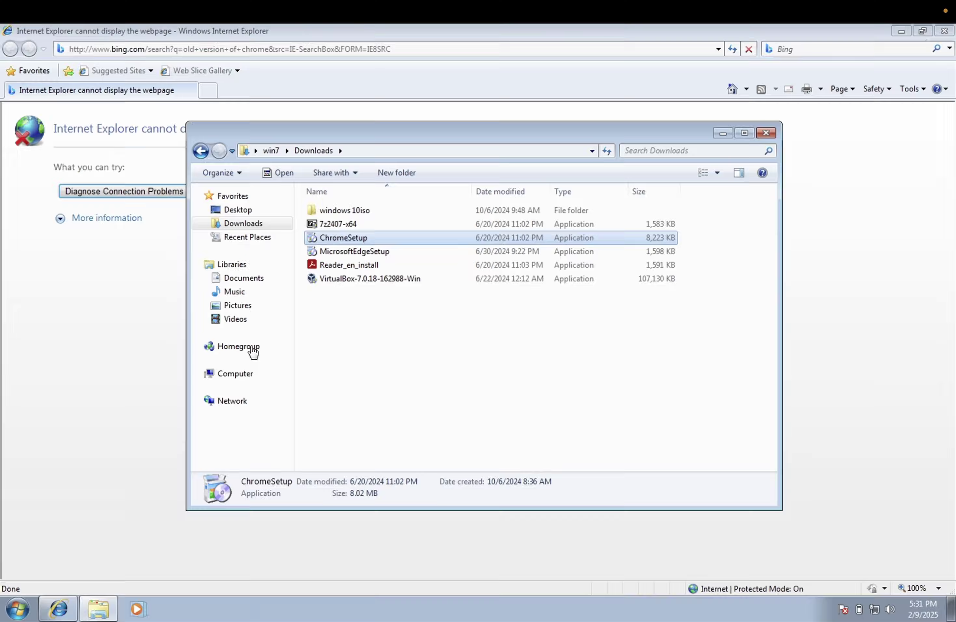
right_click(350, 336)
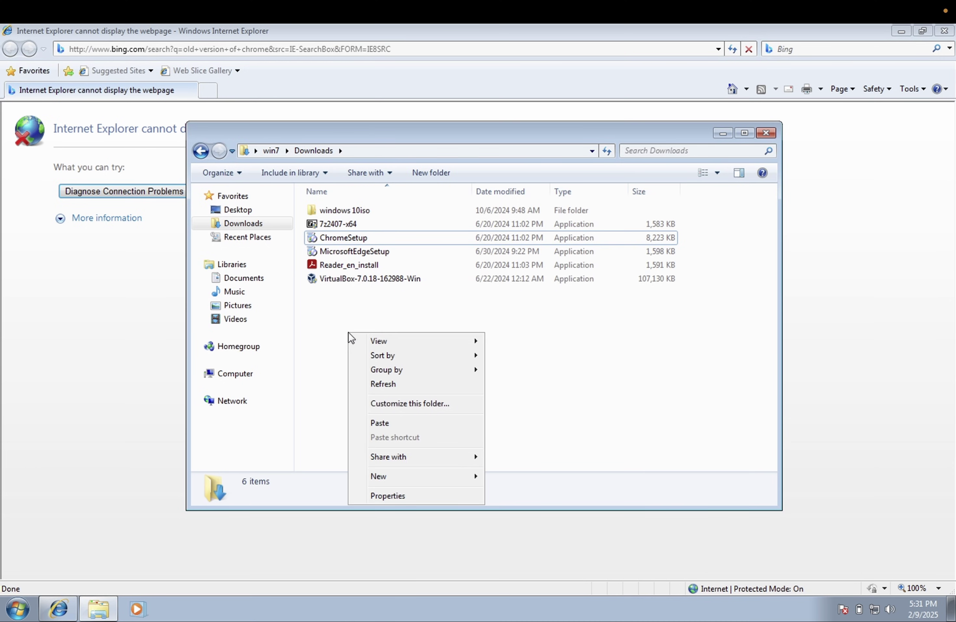
left_click(391, 423)
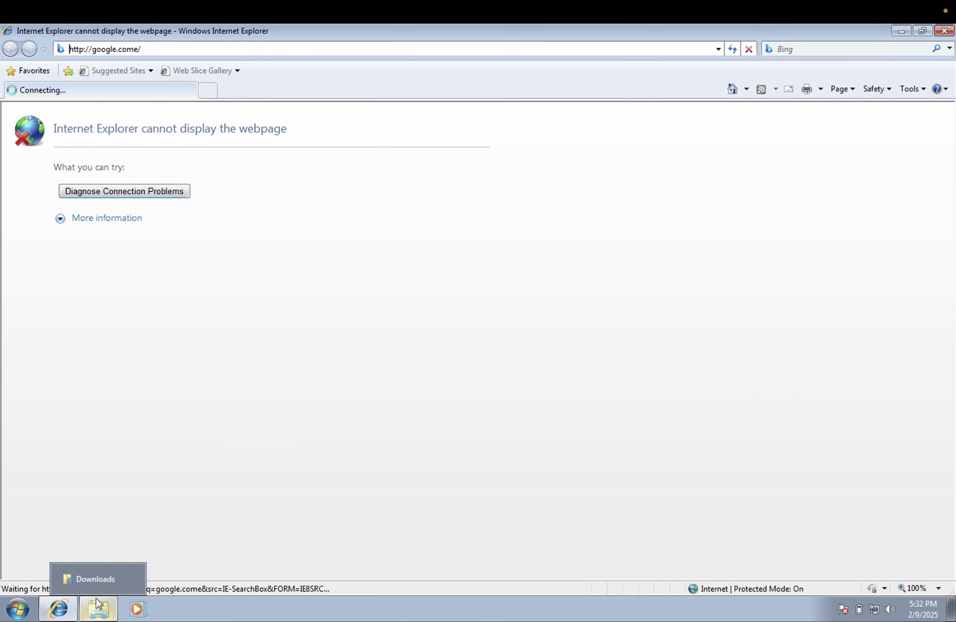
left_click(99, 609)
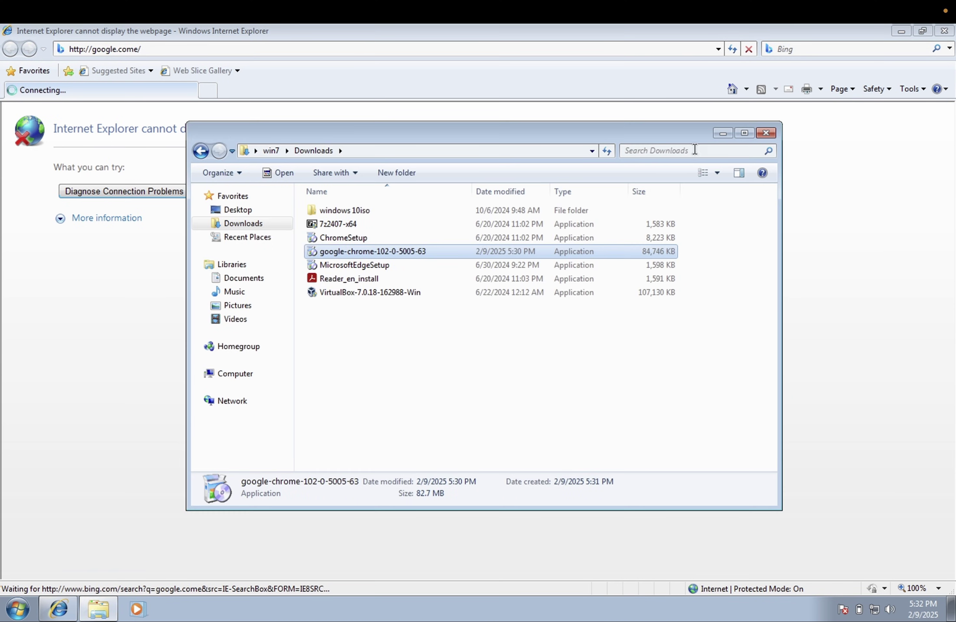
left_click(898, 40)
left_click(902, 32)
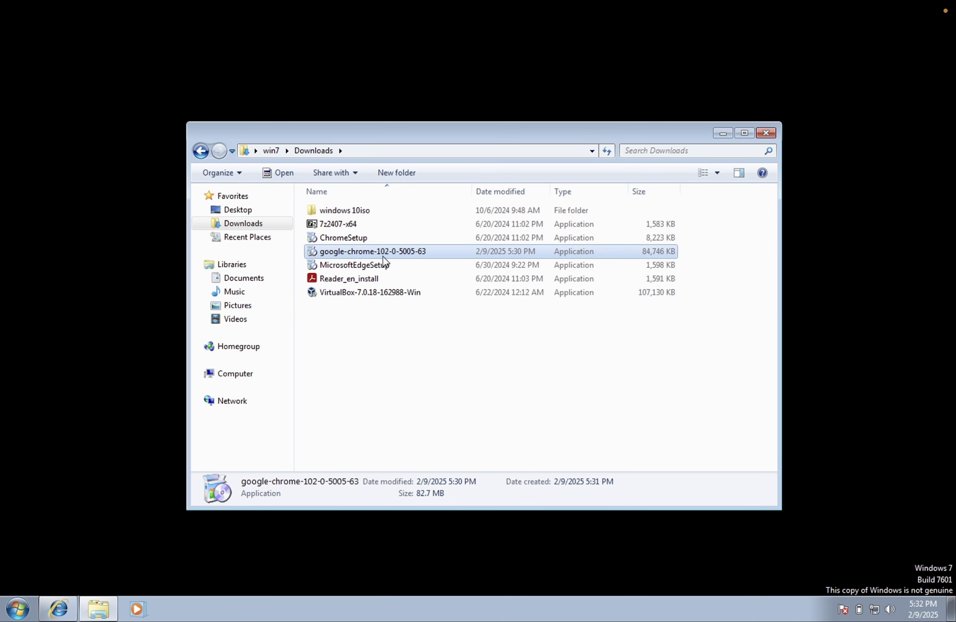
double_click(402, 252)
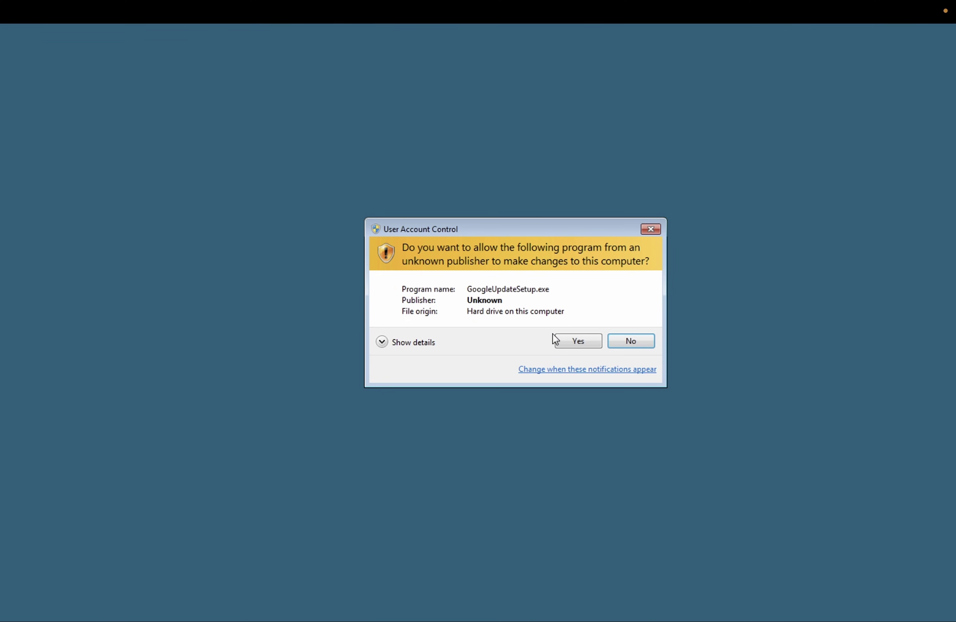
left_click(577, 342)
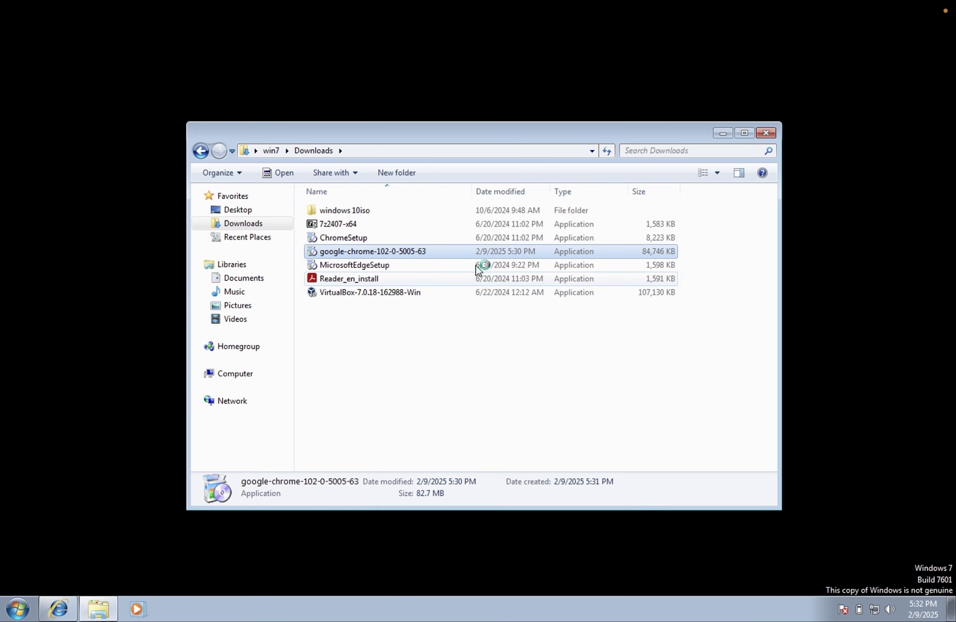
left_click(723, 132)
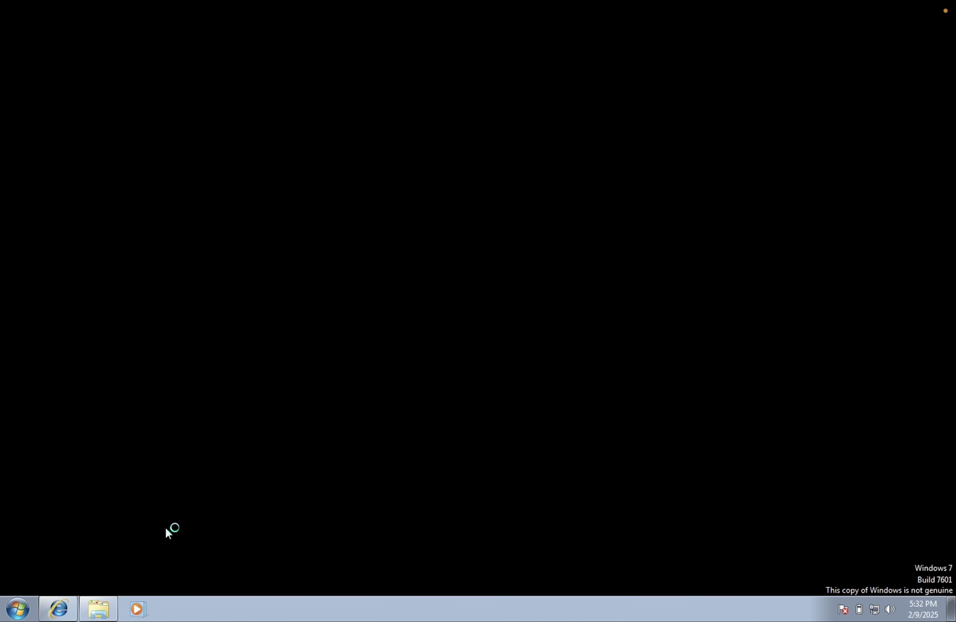
left_click(98, 609)
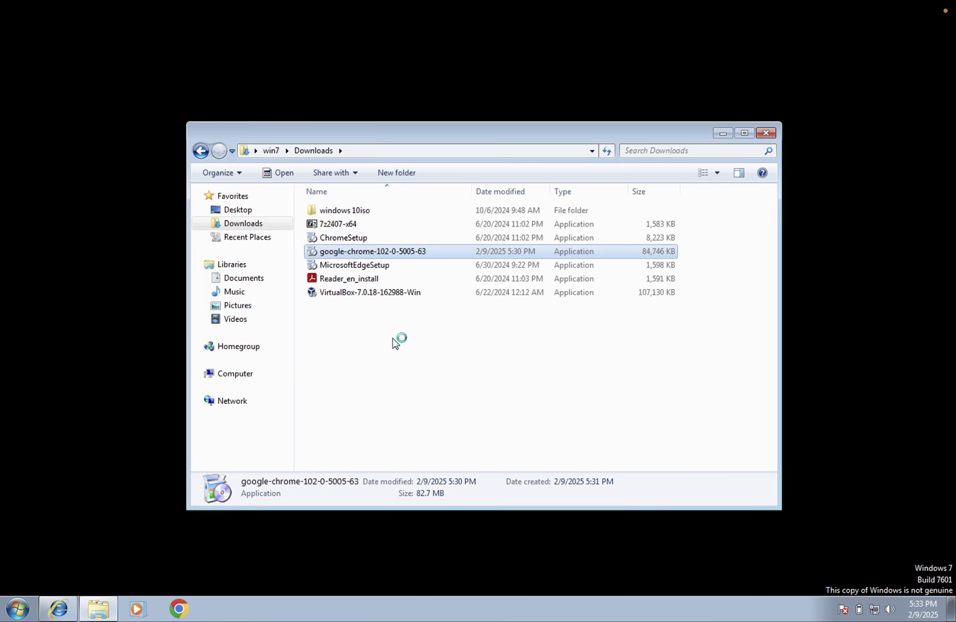
left_click(766, 133)
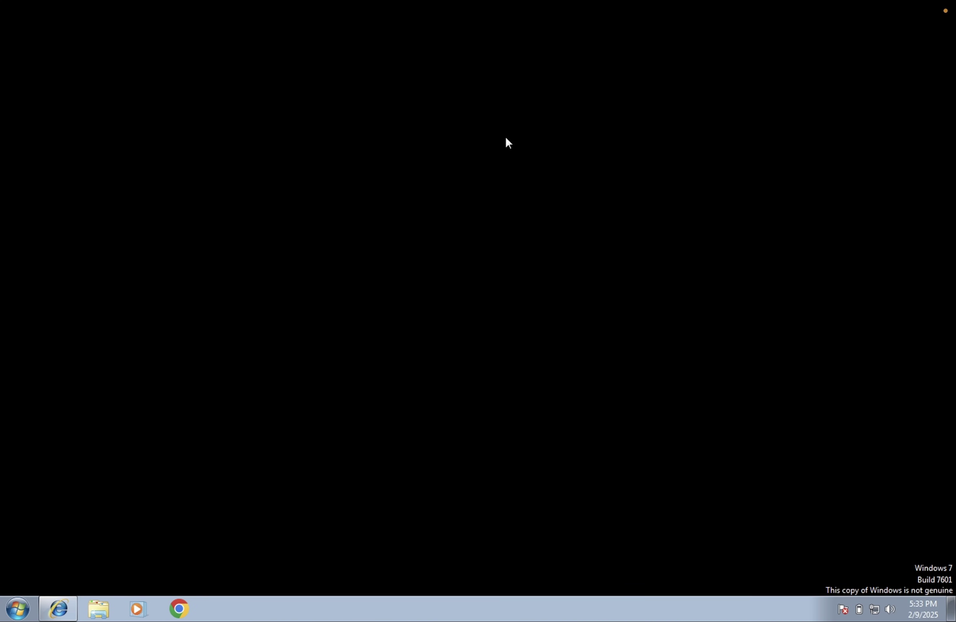
Dismiss Chrome's can't-update notice, start the welcome setup, and open the main menu toward About Chrome.
right_click(506, 138)
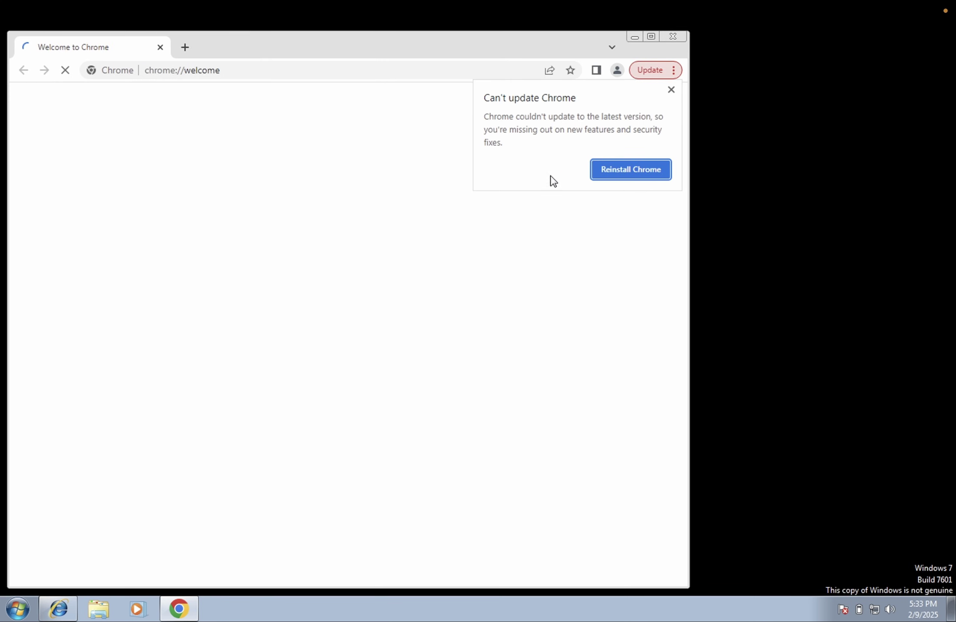
left_click(672, 91)
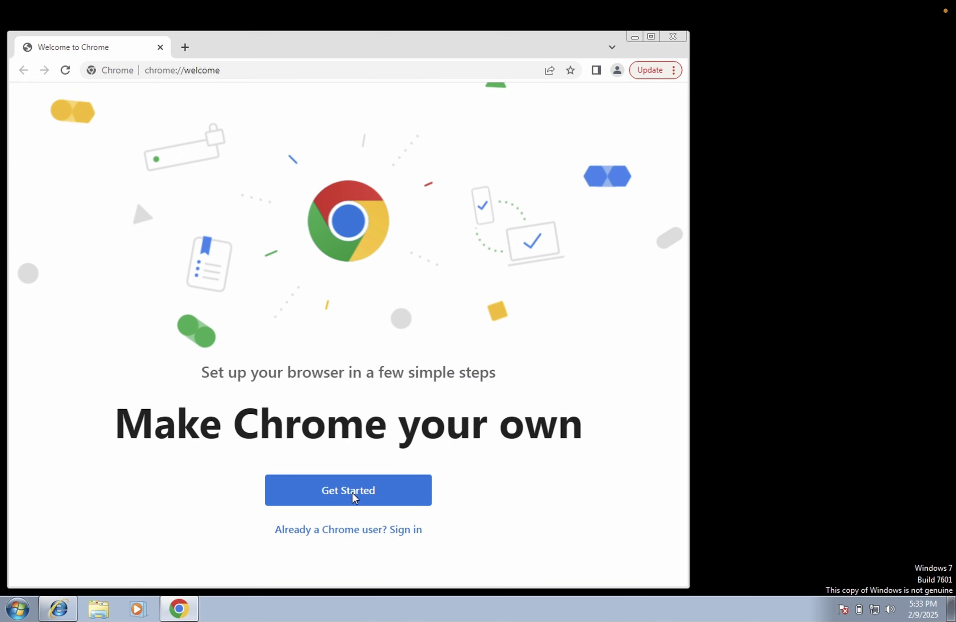
left_click(361, 490)
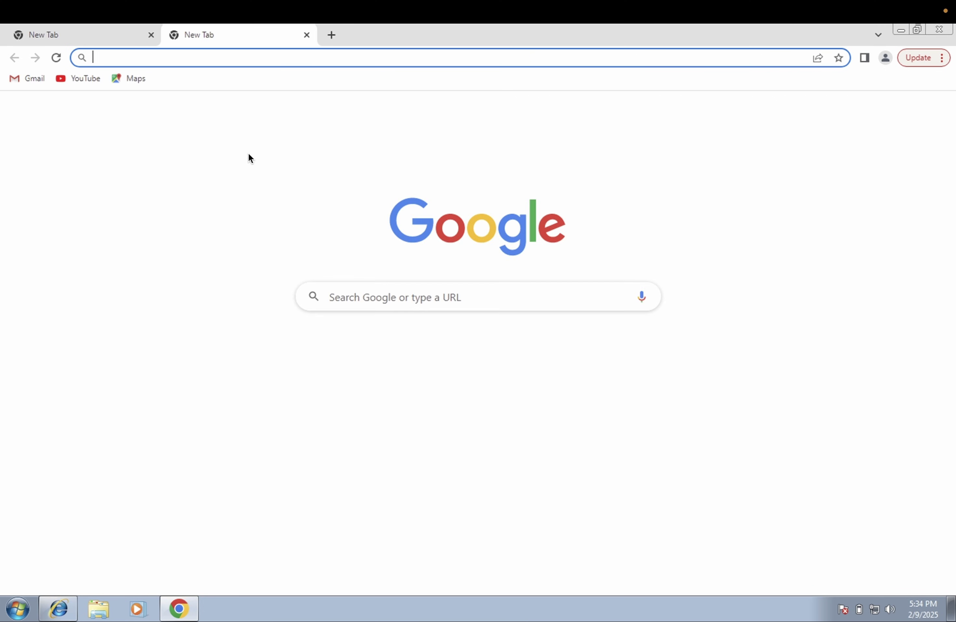
left_click(916, 57)
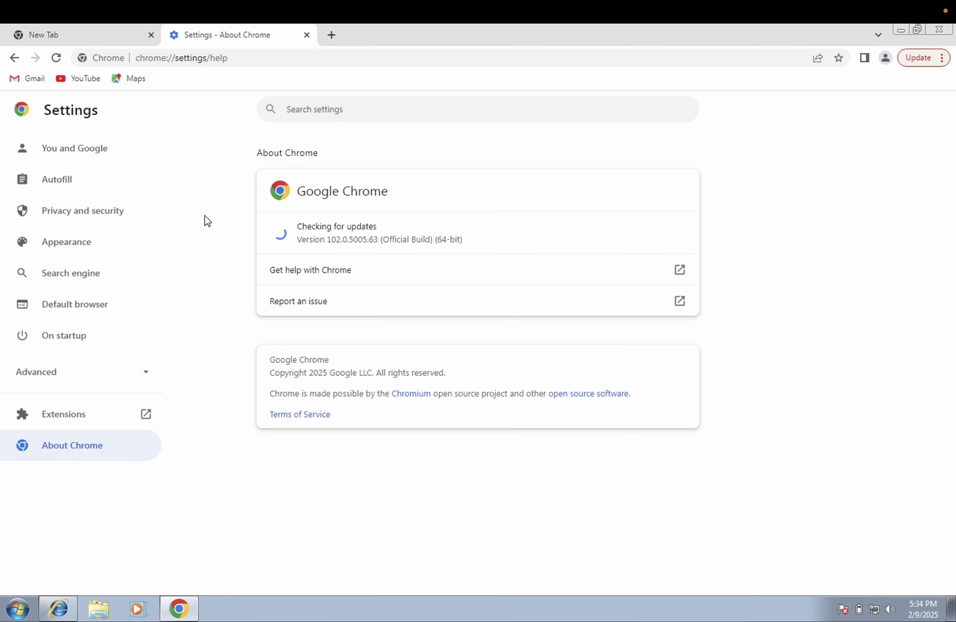
Close Google Chrome and relaunch it from the Windows 7 taskbar.
left_click(940, 29)
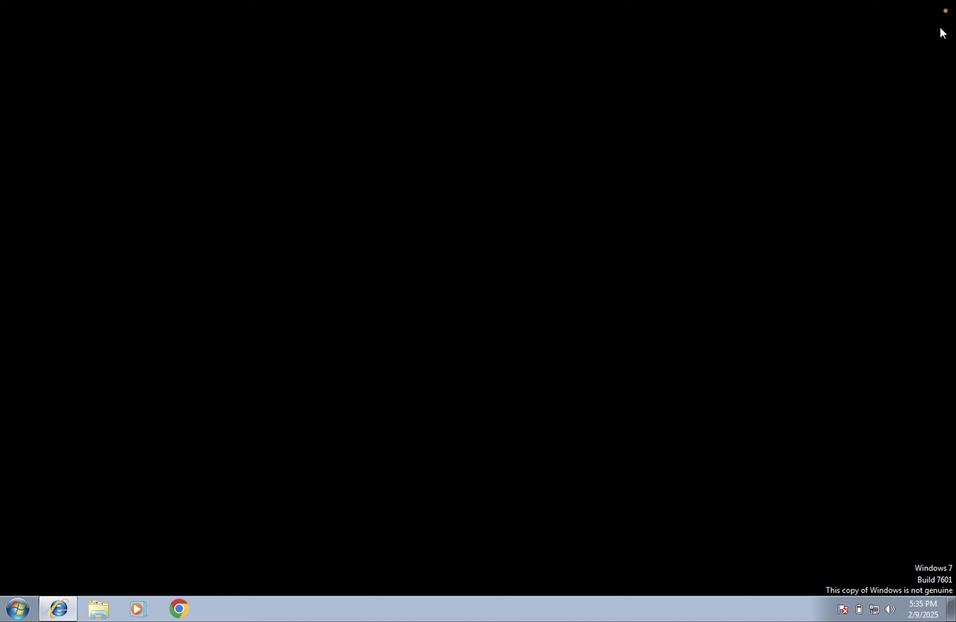
left_click(188, 598)
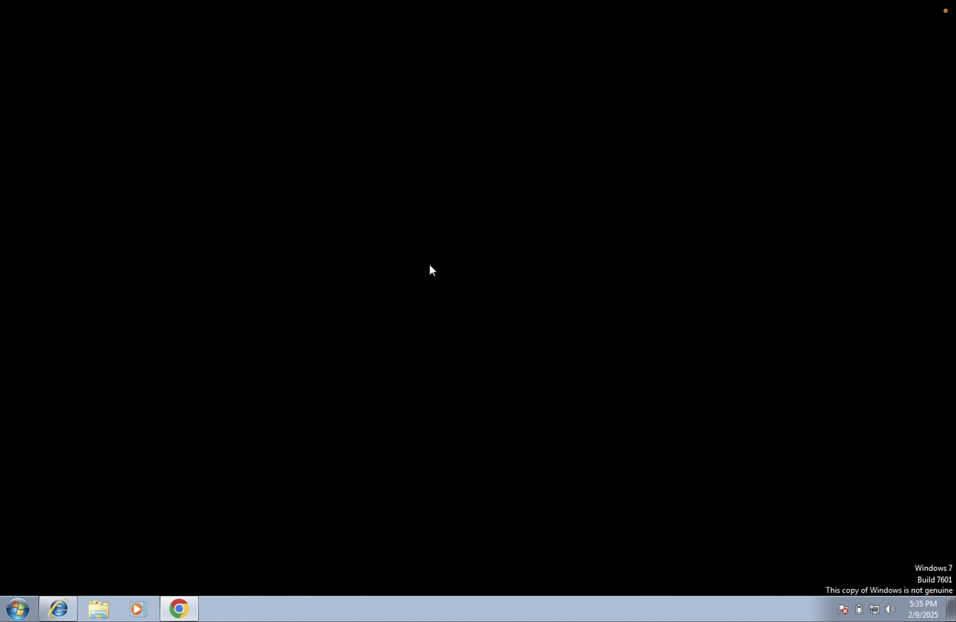